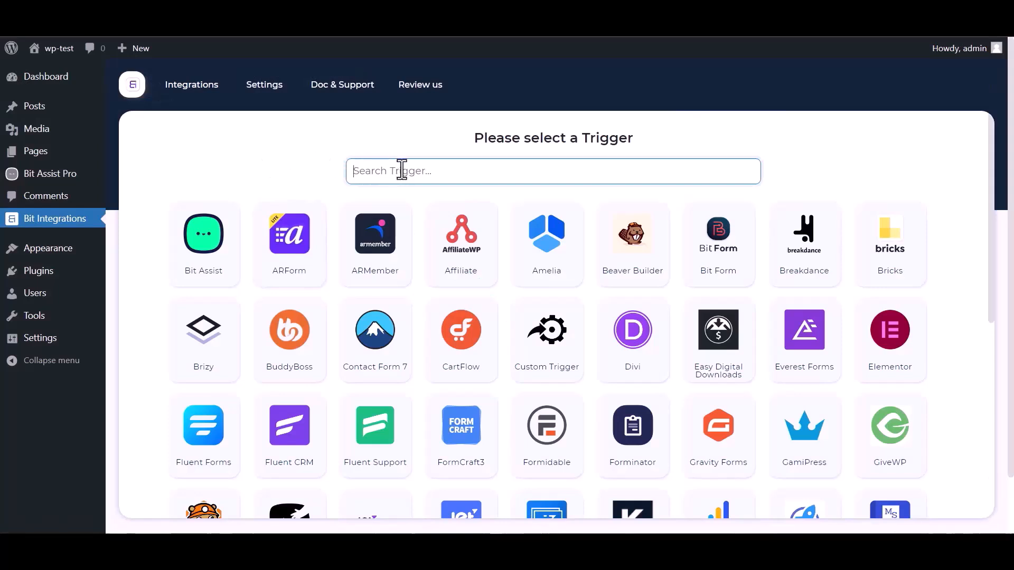
Search 'bit', select the Bit Assist trigger, and copy its generated webhook URL
type("bit")
left_click(510, 245)
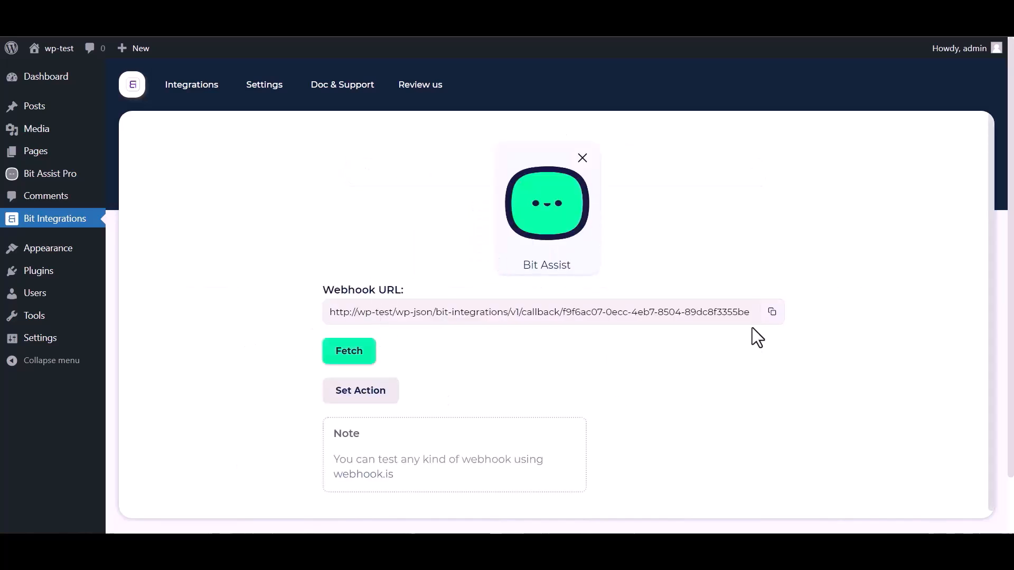
left_click(771, 313)
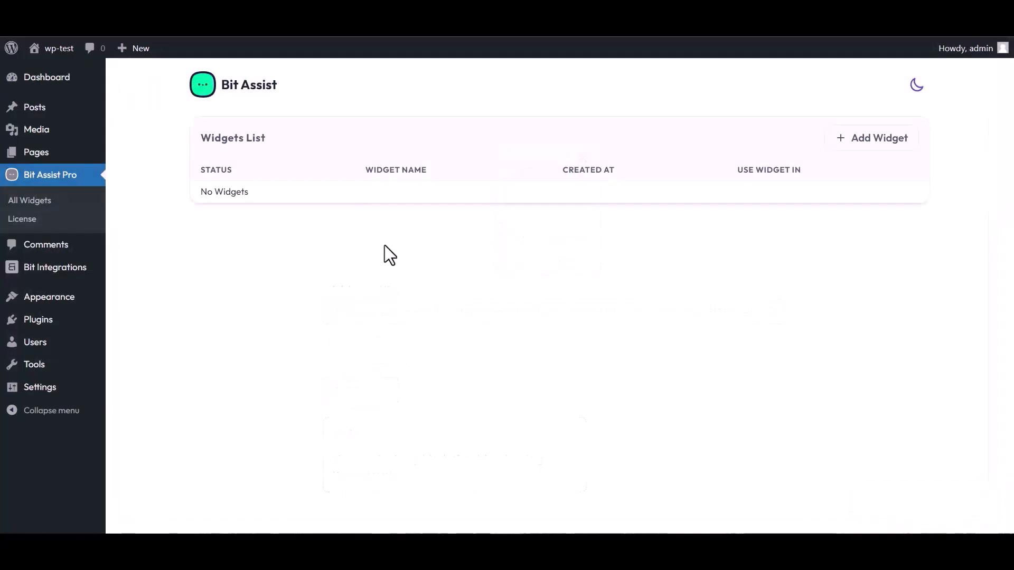
Create a Bit Assist widget named 'Bit Integrations' and open it for editing
left_click(876, 138)
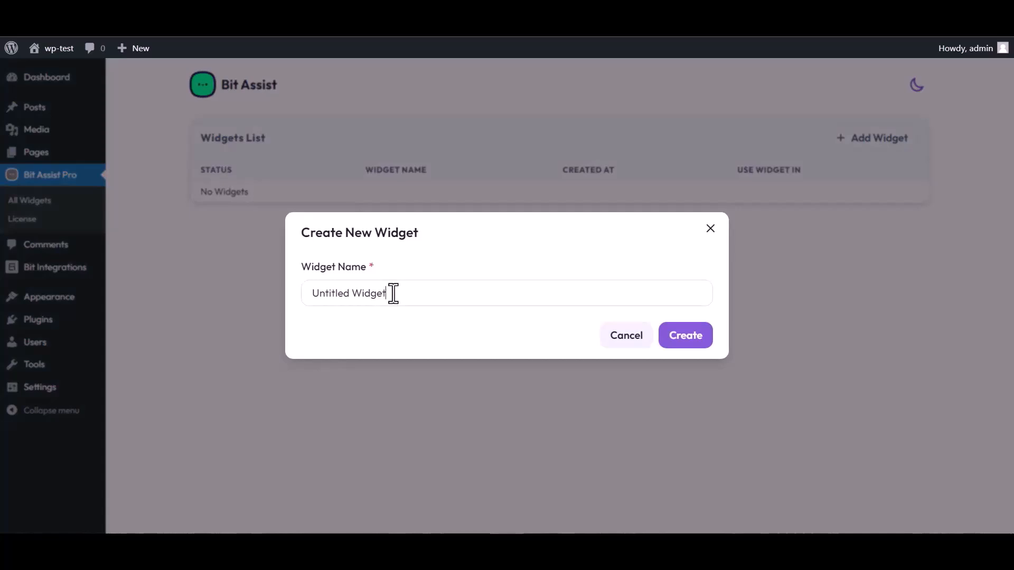
triple_click(393, 294)
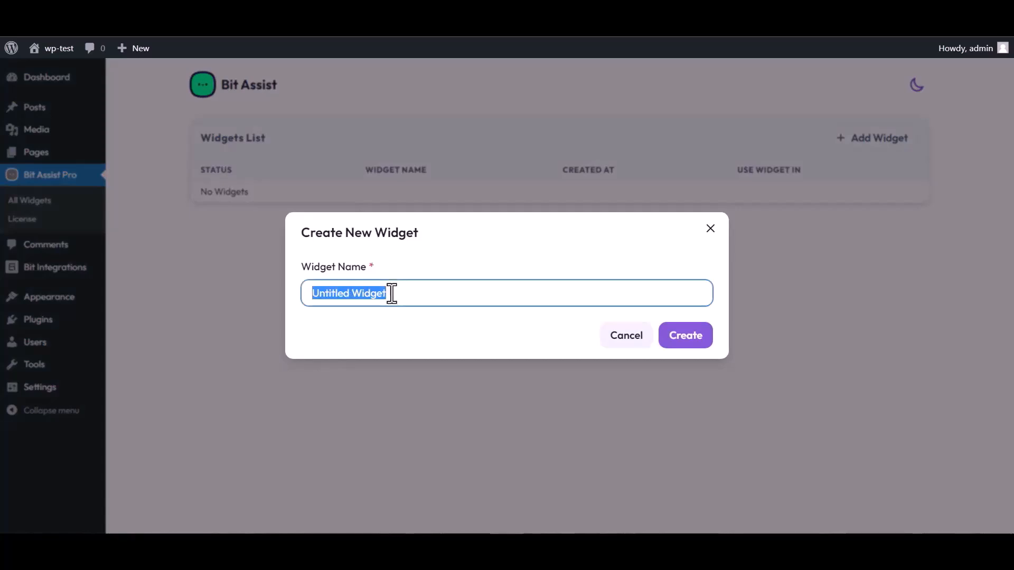
type("Bit Integrations")
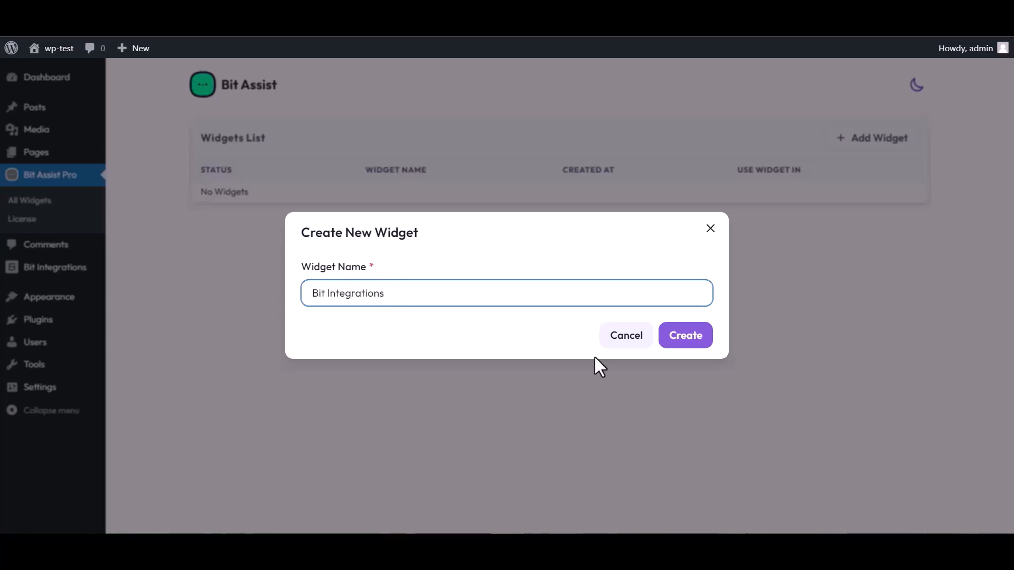
left_click(695, 344)
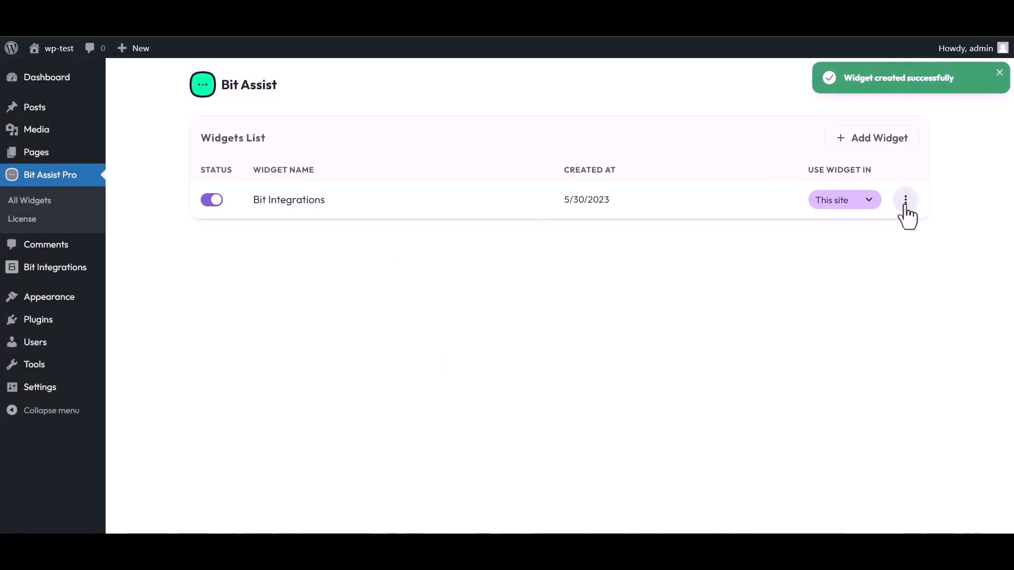
left_click(908, 208)
left_click(799, 233)
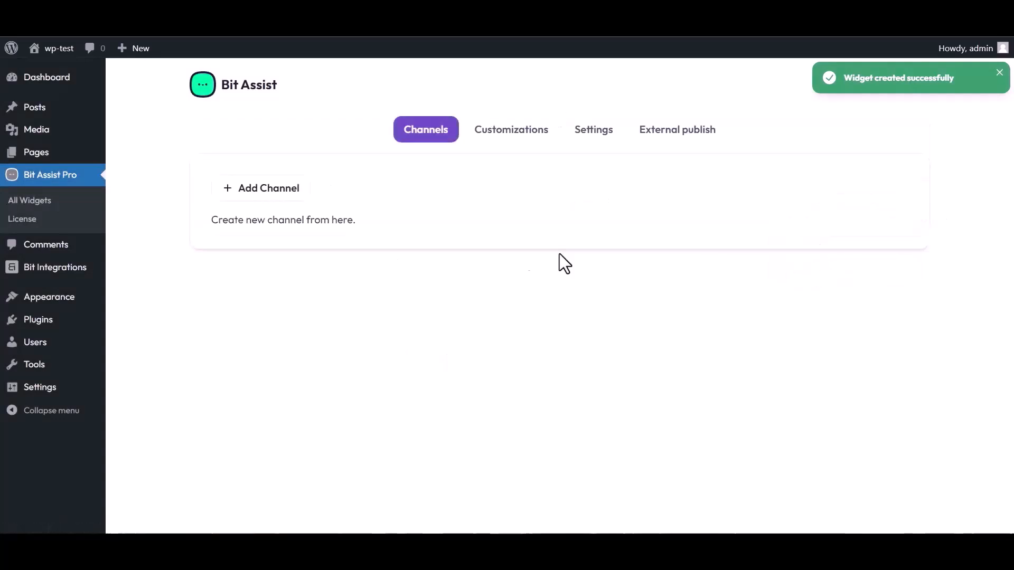
Add a Custom Form channel titled 'Bit Integrations'
left_click(274, 192)
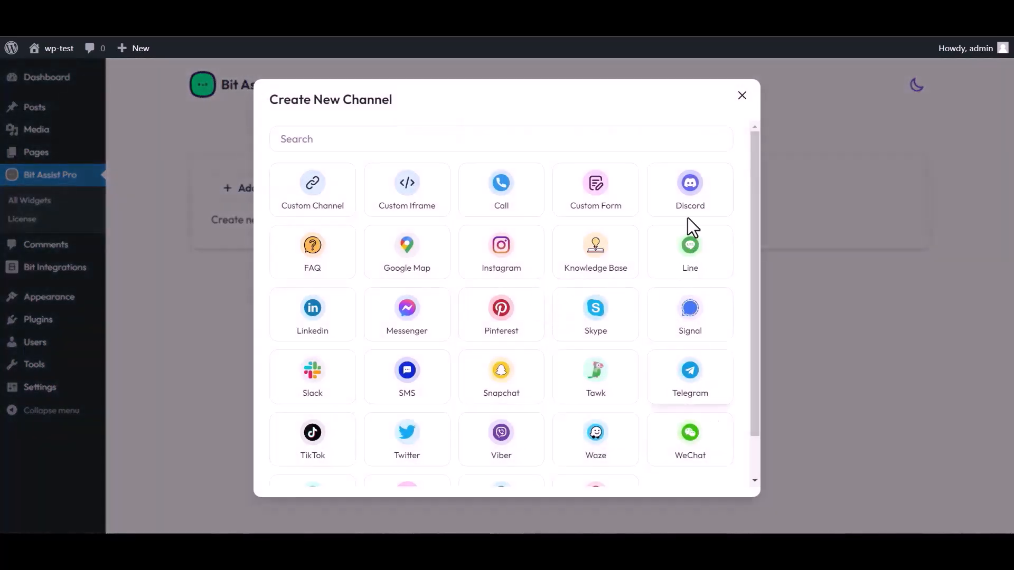
left_click(597, 196)
triple_click(355, 166)
type("Bit")
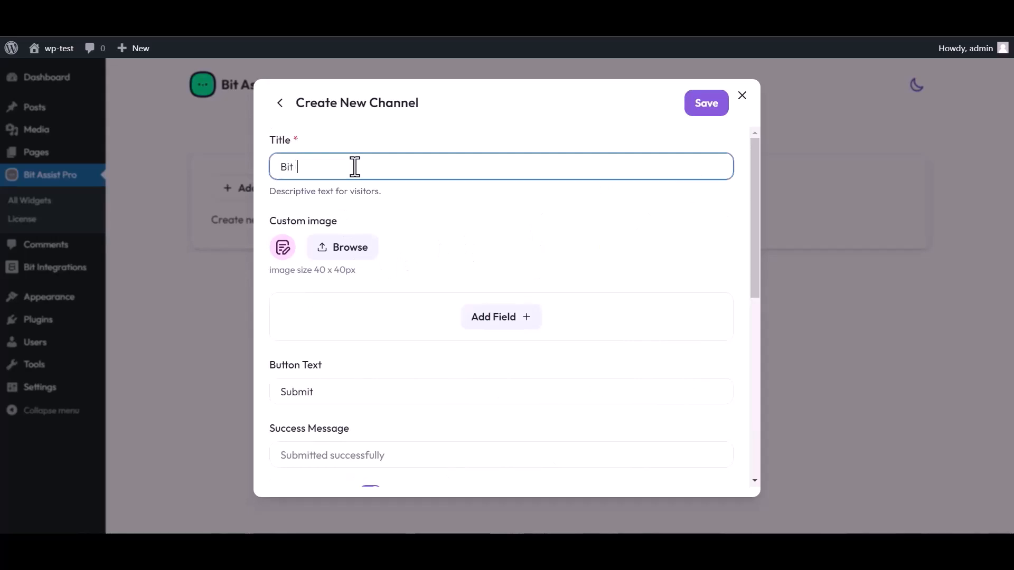
type(" Integrations")
Add Text, Email and Number fields to the form, renaming the Text field to 'Name'
left_click(503, 322)
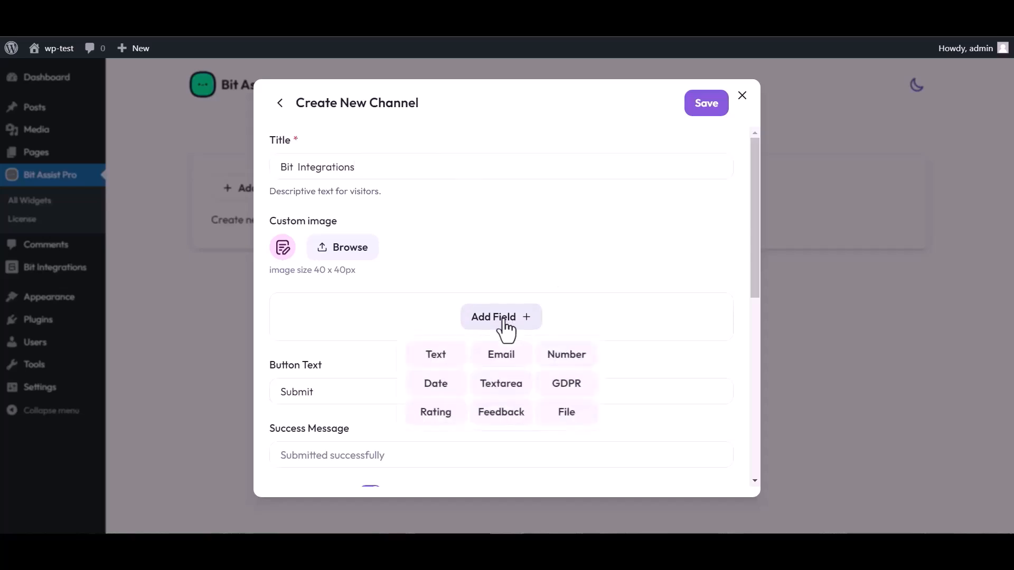
left_click(438, 355)
left_click(503, 382)
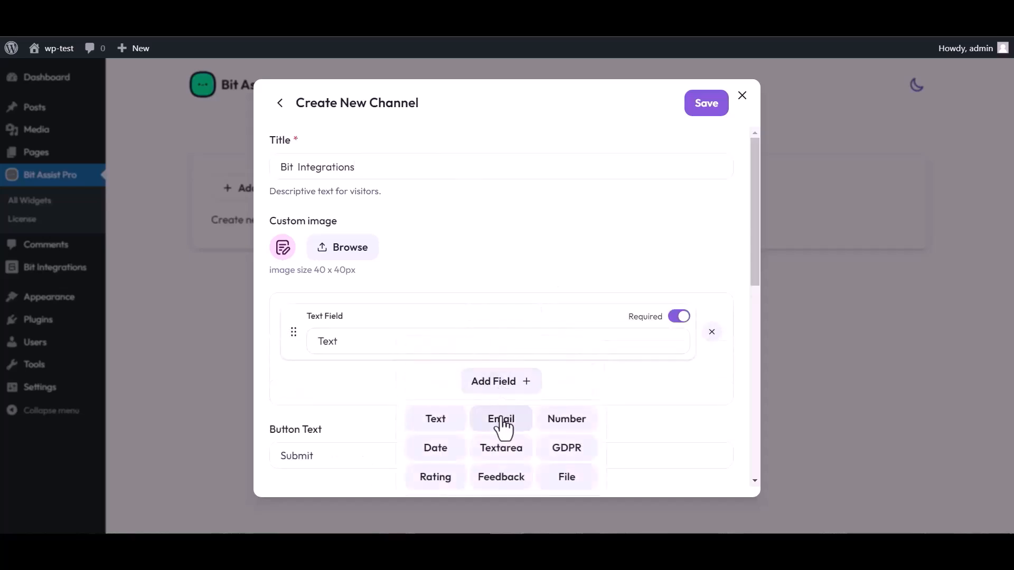
left_click(500, 419)
left_click(505, 448)
left_click(563, 351)
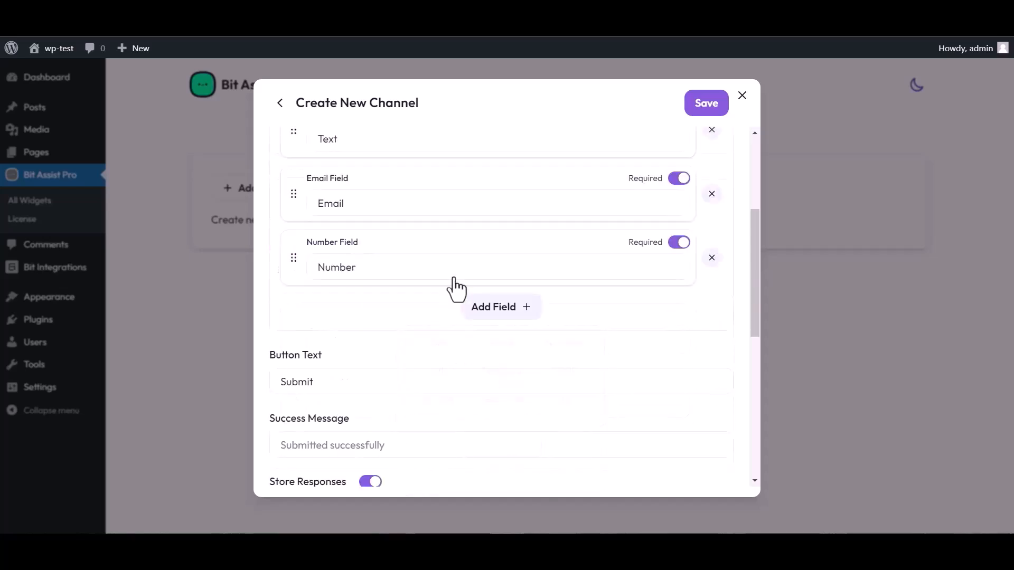
scroll(460, 252, "up", 4)
double_click(346, 338)
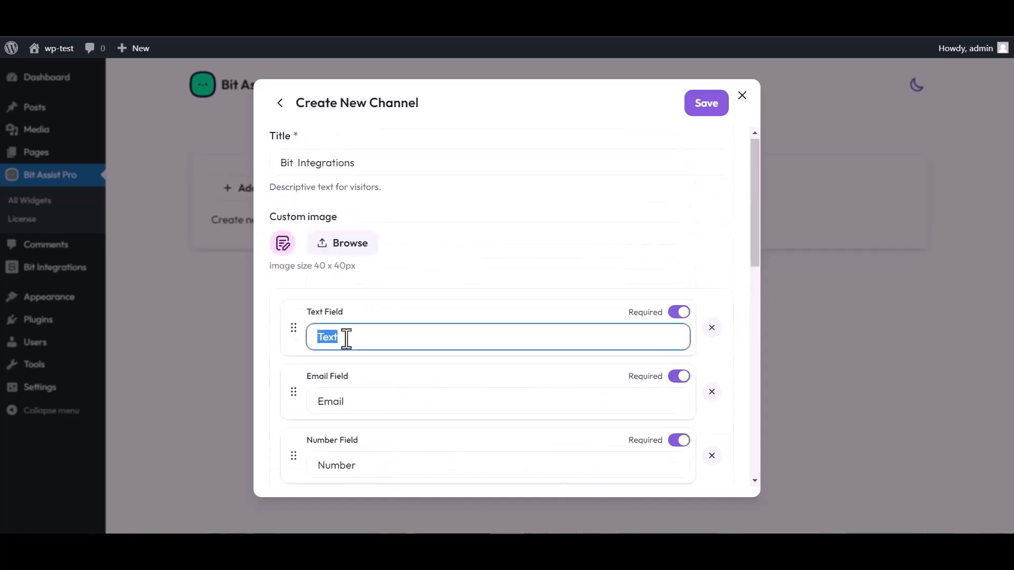
type("N")
Paste the Bit Integrations webhook URL into the channel and save it
scroll(507, 306, "down", 3)
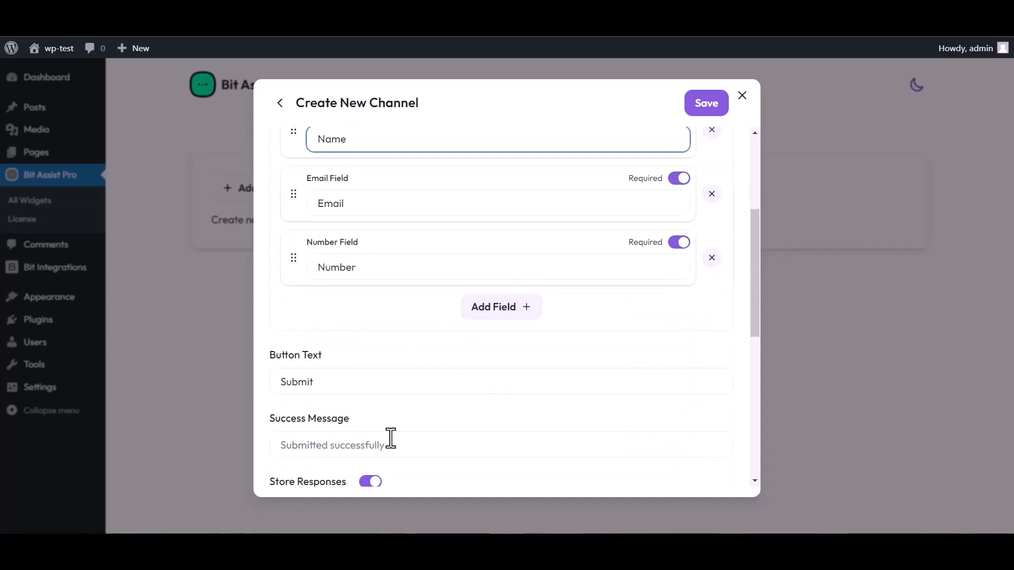
scroll(391, 439, "down", 3)
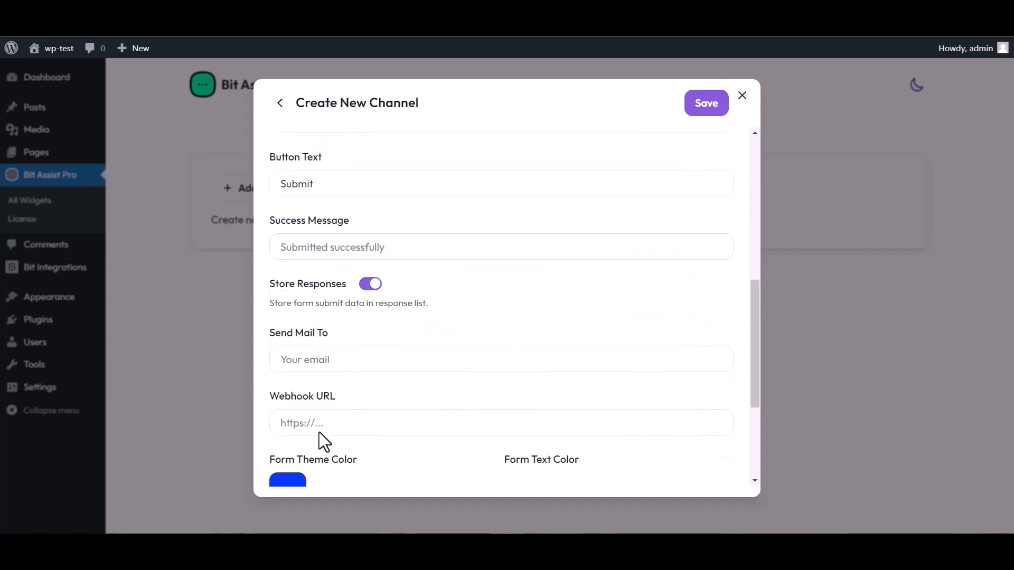
left_click(323, 423)
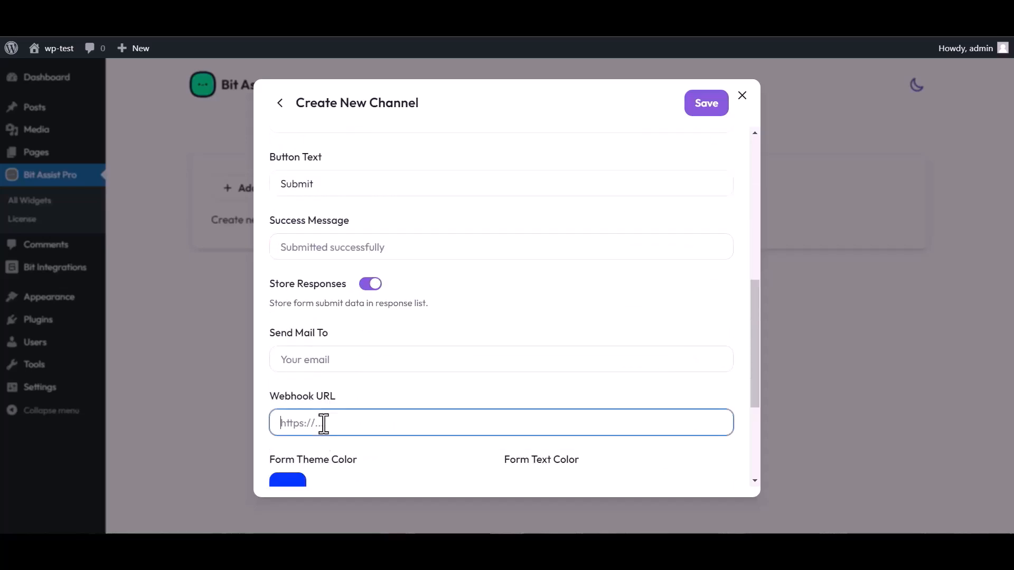
key("ctrl+v")
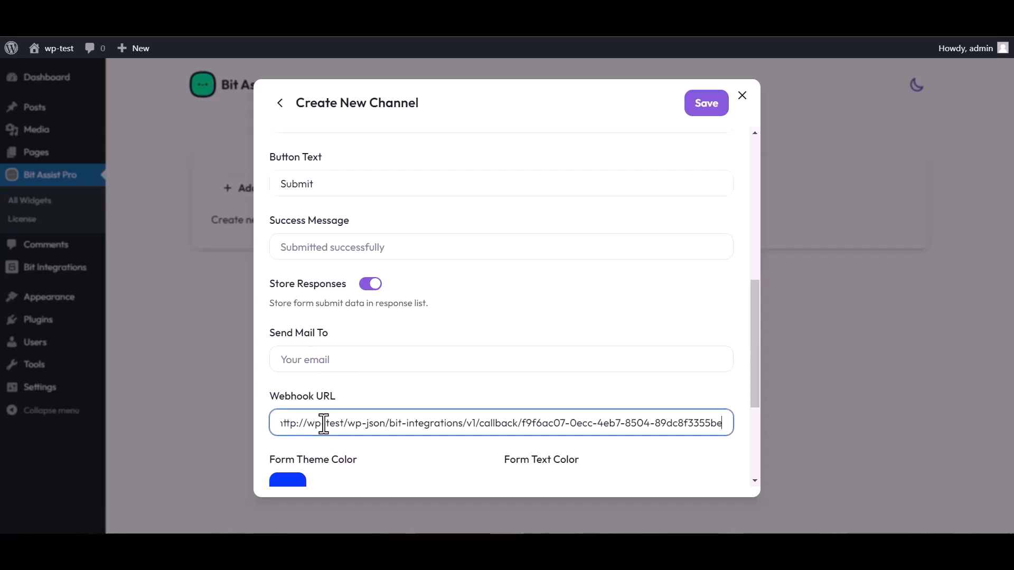
left_click(703, 112)
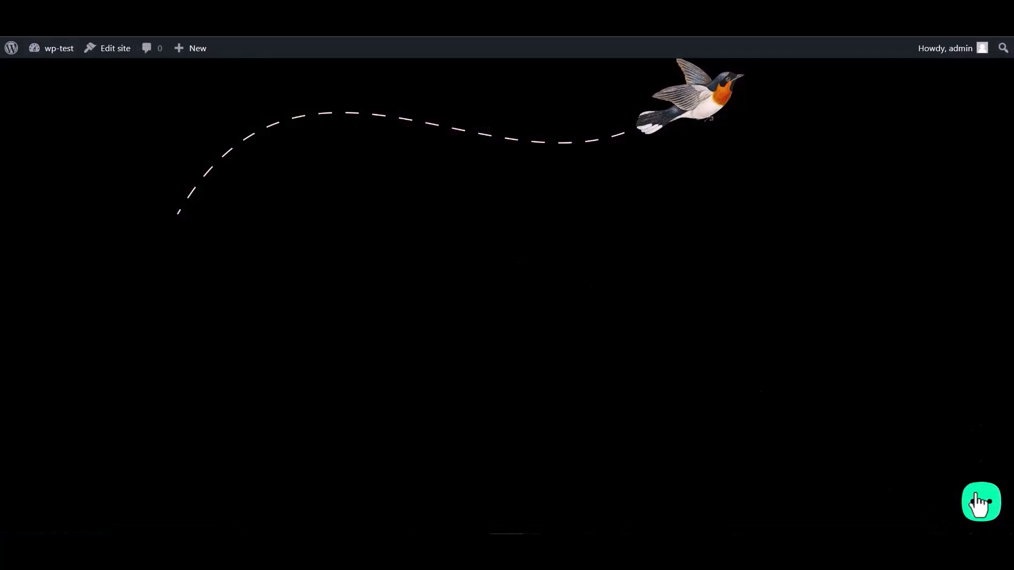
Open the site's chat widget, choose the Bit Integrations form, and fill in the Name field
left_click(978, 512)
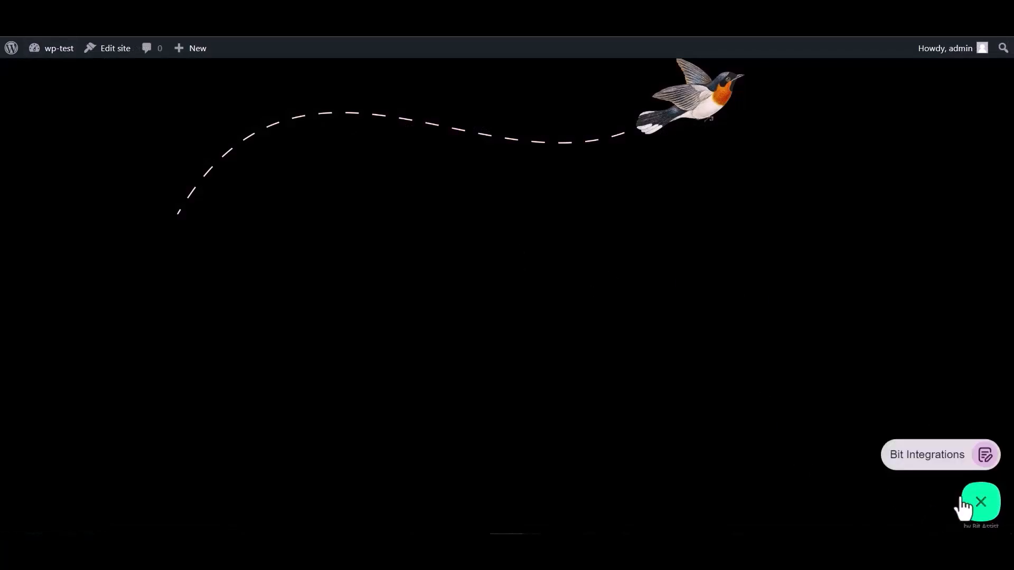
left_click(925, 464)
left_click(851, 339)
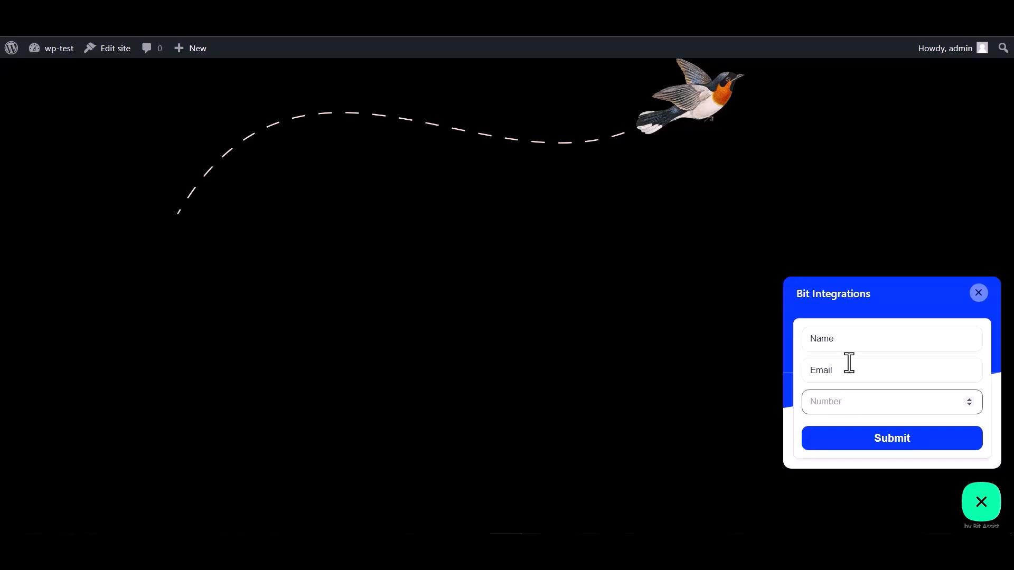
left_click_drag(843, 339, 782, 333)
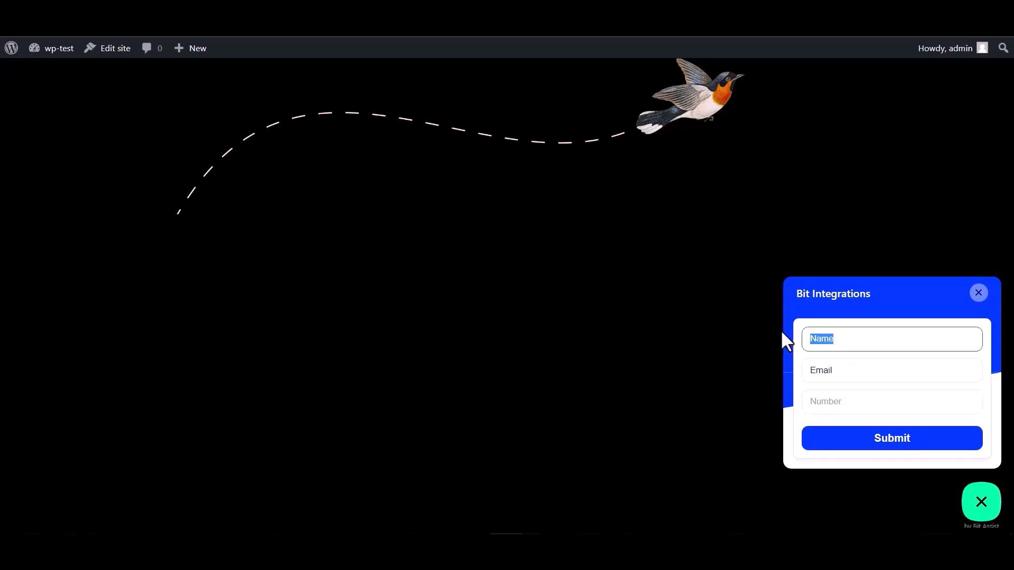
left_click(843, 372)
left_click_drag(842, 371, 809, 370)
left_click(842, 371)
left_click(847, 369)
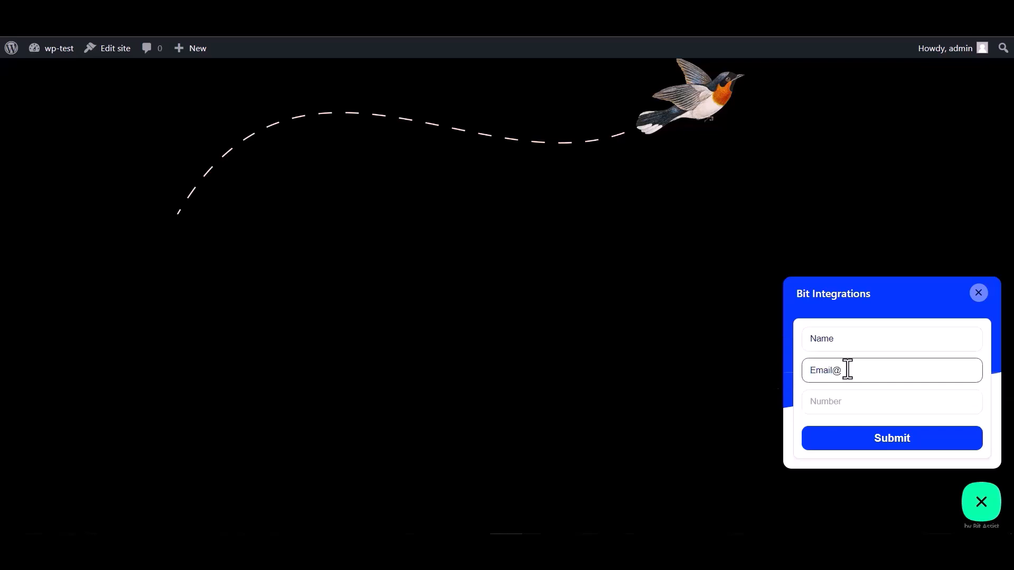
type("@gmail.com")
left_click(825, 401)
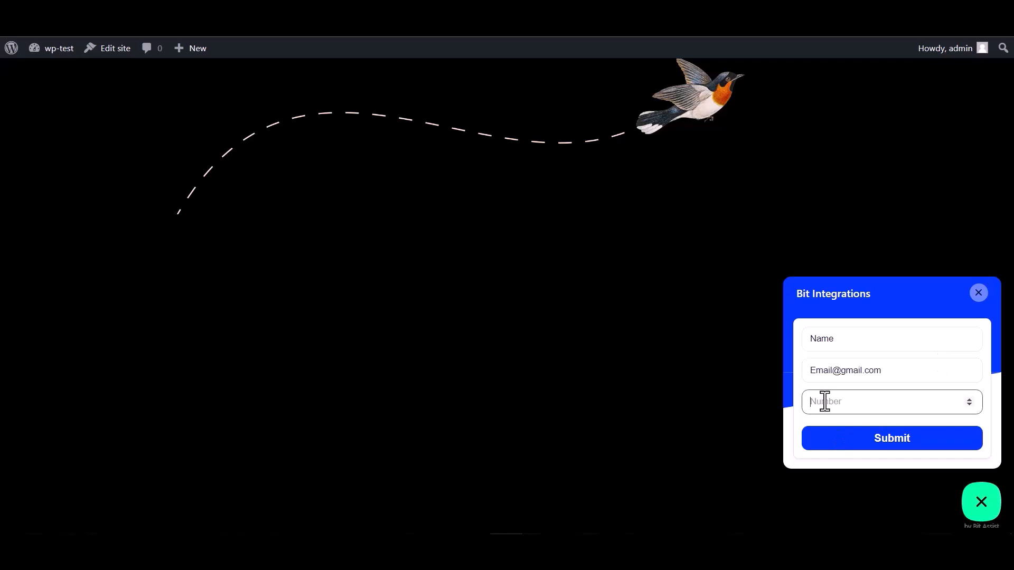
type("000000")
left_click(887, 446)
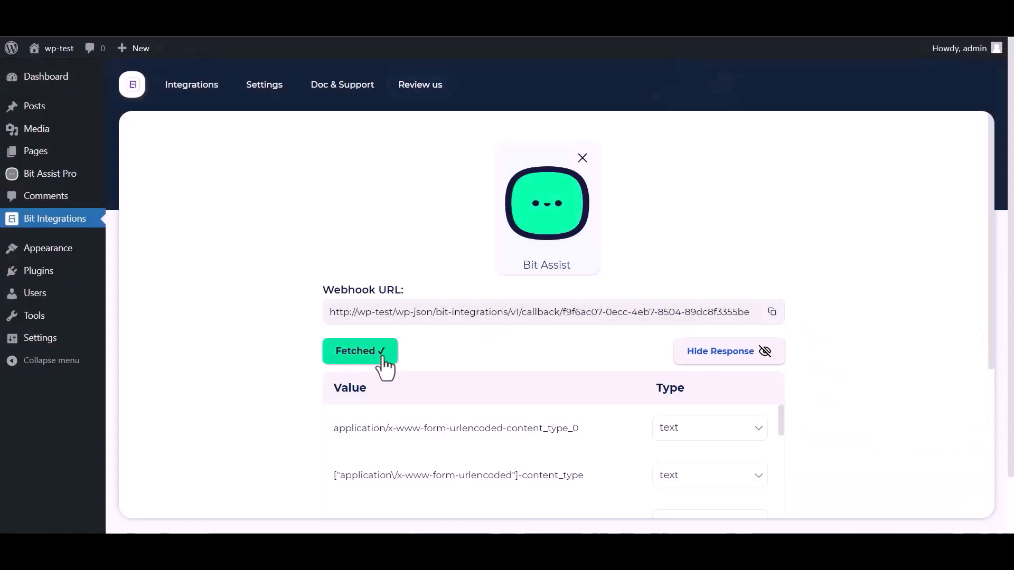
Search 'cap' and choose CapsuleCRM as the action, naming the integration CapsuleCRM
scroll(607, 337, "down", 1)
scroll(448, 410, "down", 10)
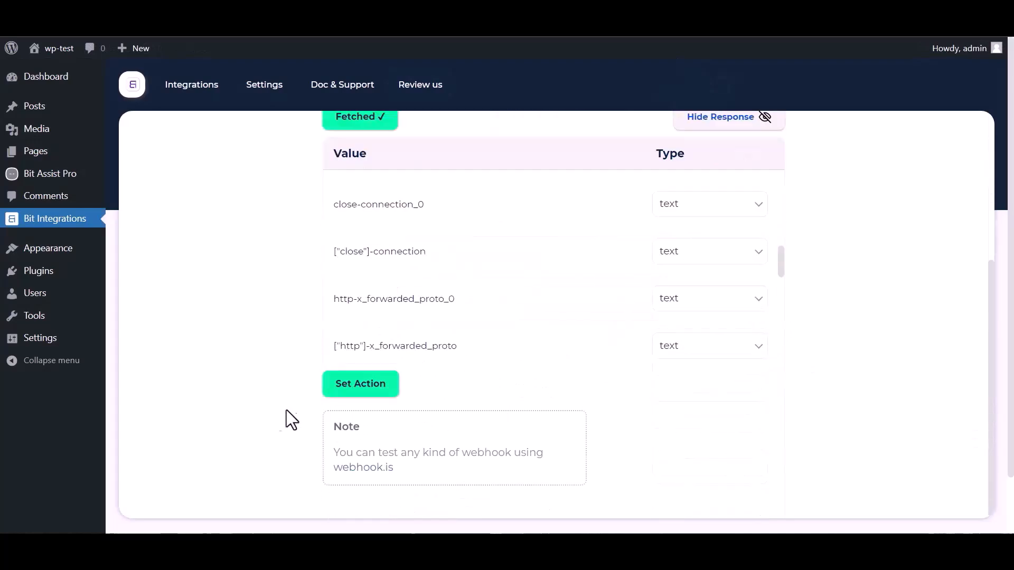
scroll(369, 327, "down", 3)
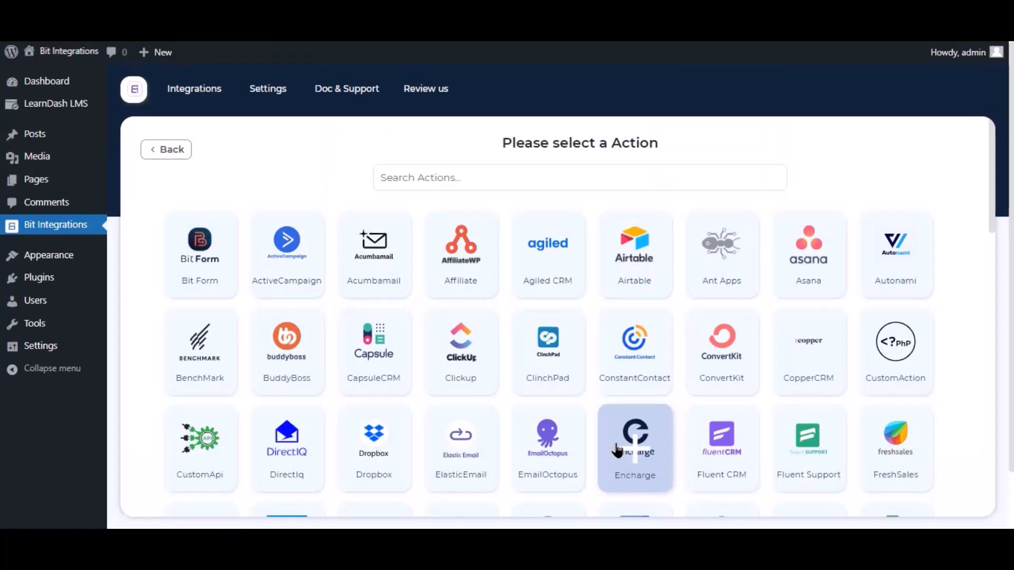
left_click(486, 166)
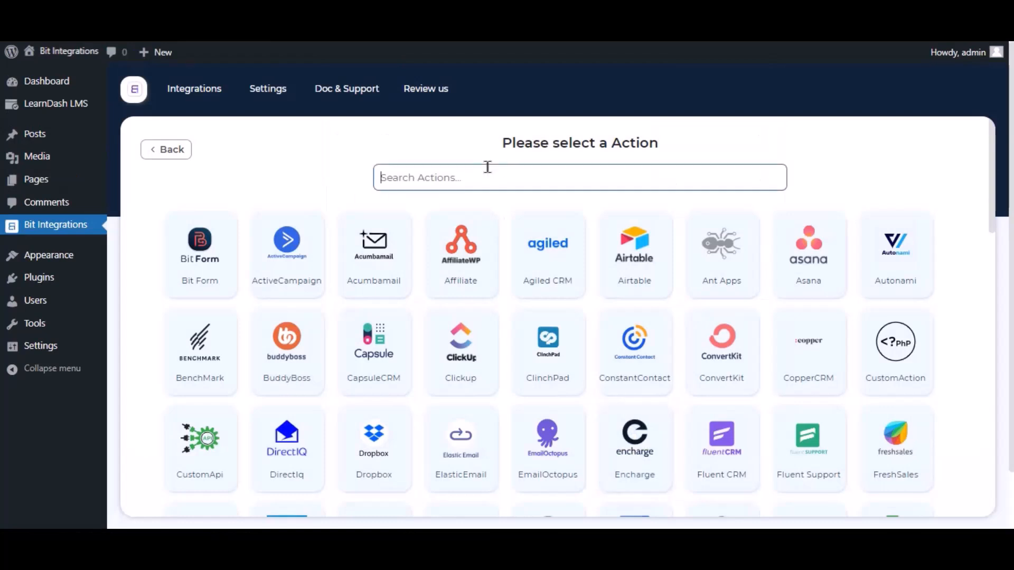
type("capsul")
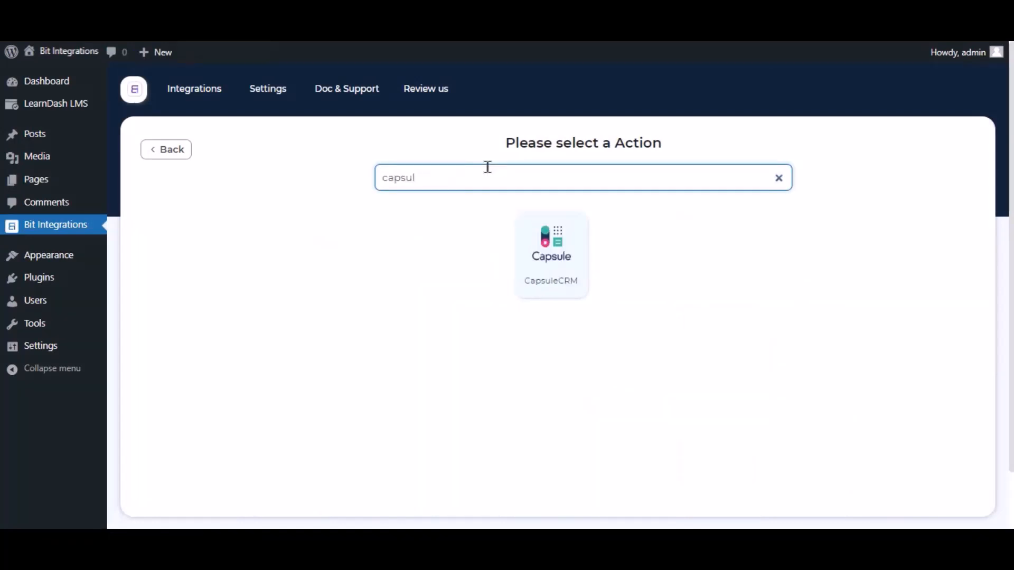
left_click(533, 256)
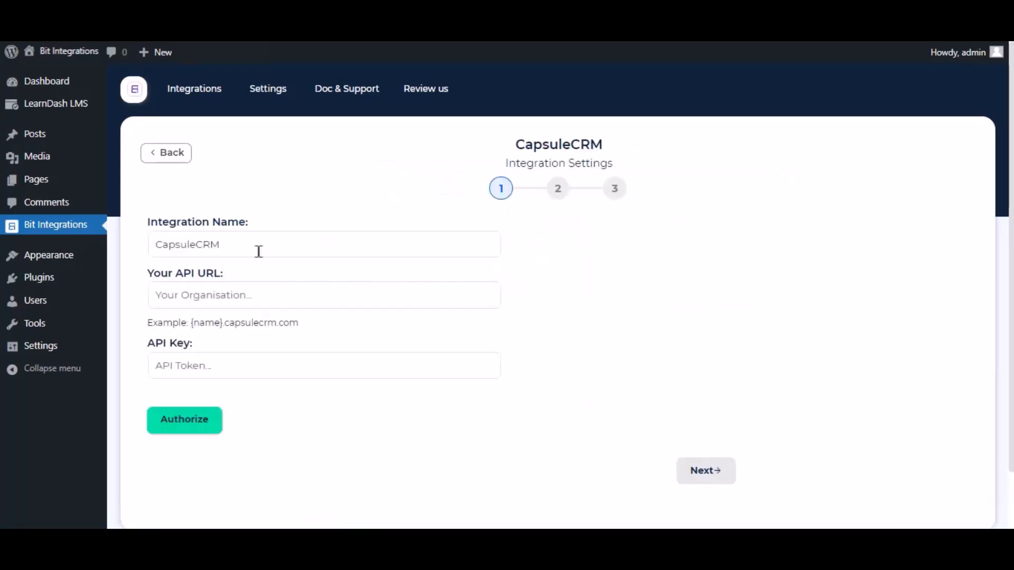
left_click_drag(240, 246, 150, 248)
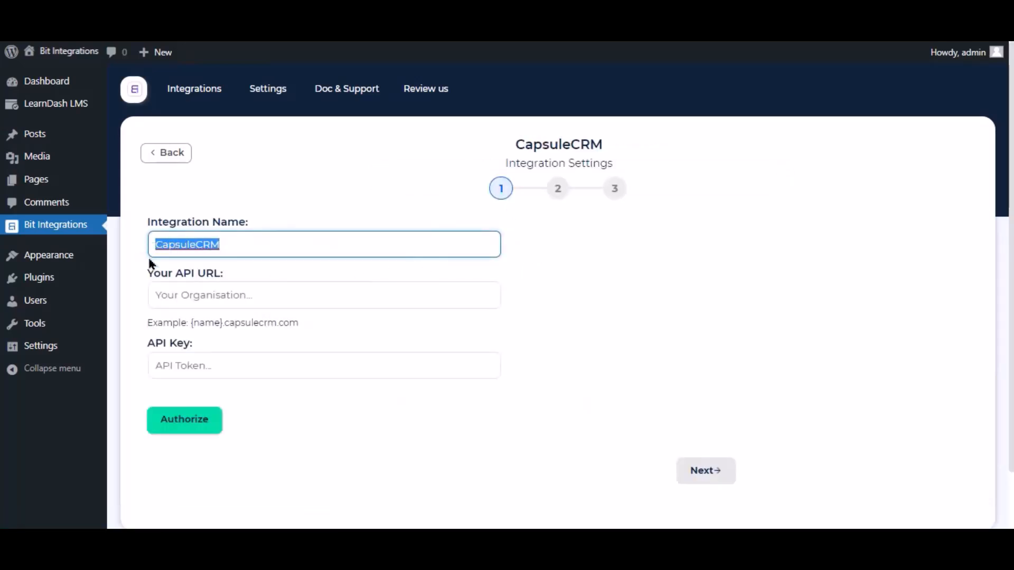
left_click(355, 294)
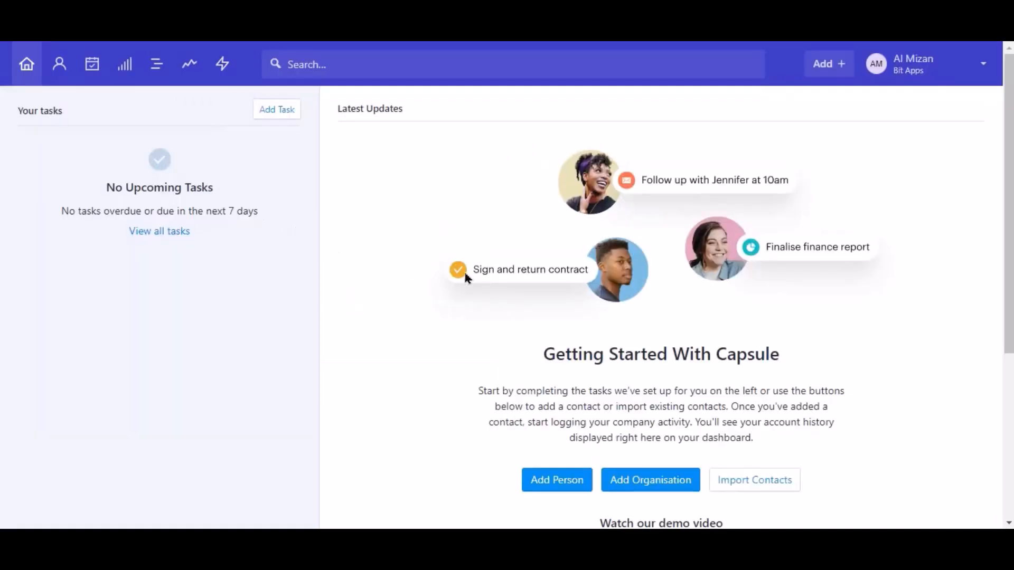
Copy the site address bit-apps.capsulecrm.com from CapsuleCRM's Account and Plan settings
left_click(928, 75)
left_click(925, 131)
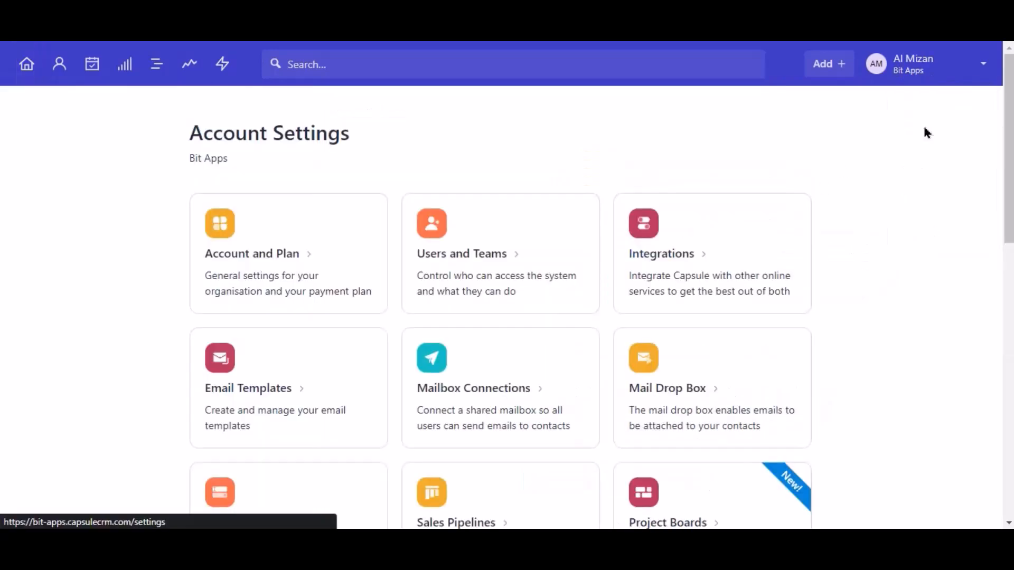
left_click(306, 242)
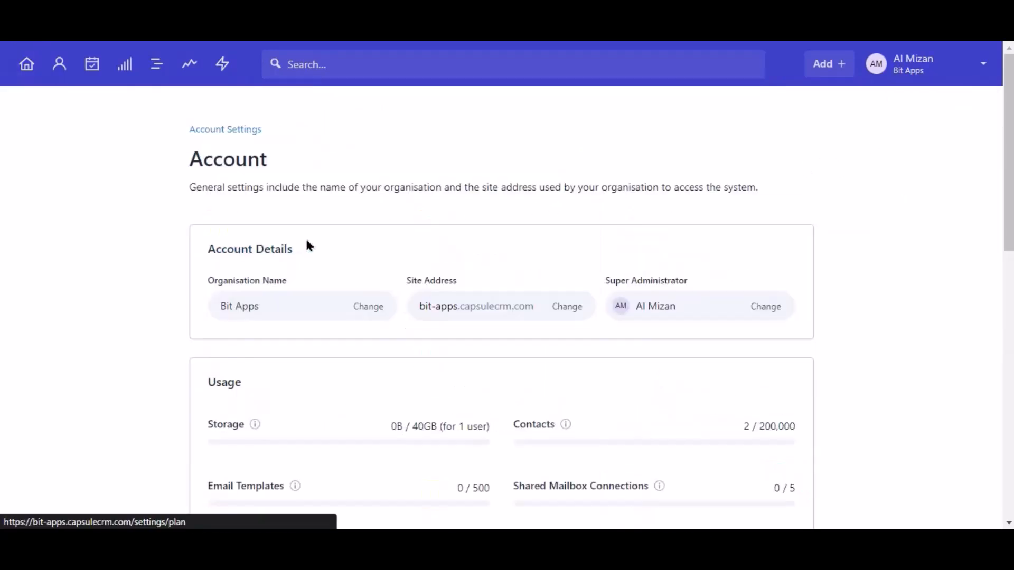
triple_click(458, 301)
right_click(459, 306)
left_click(470, 312)
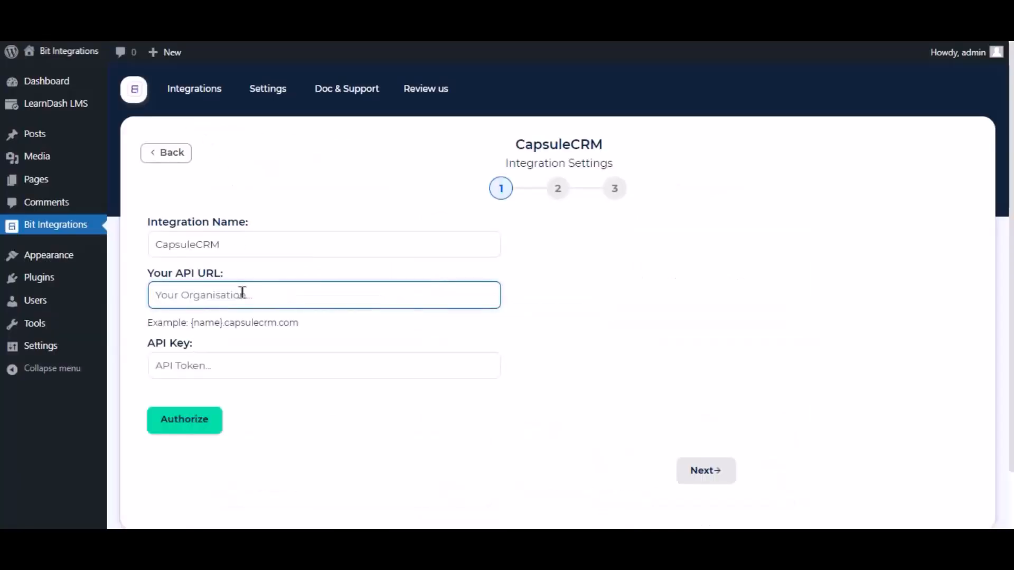
right_click(243, 292)
Paste bit-apps.capsulecrm.com as the API URL and follow the CapsuleCRM API Token link
left_click(281, 408)
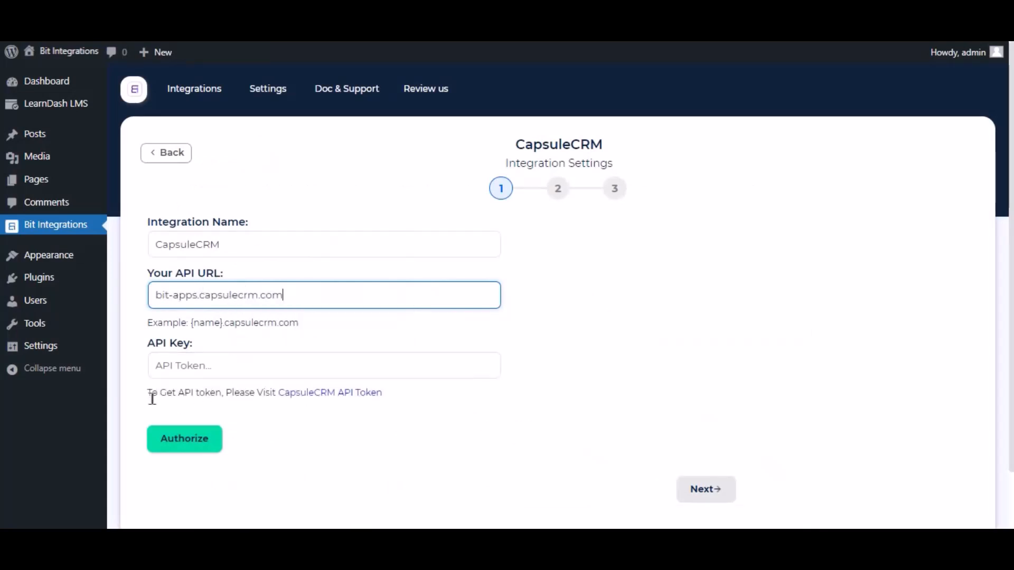
left_click_drag(147, 394, 221, 396)
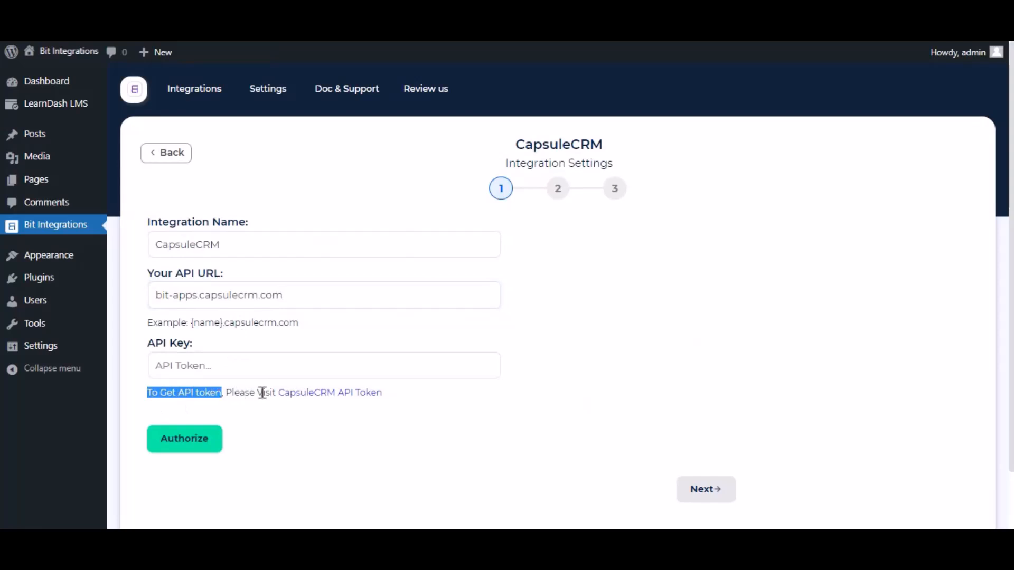
left_click(317, 393)
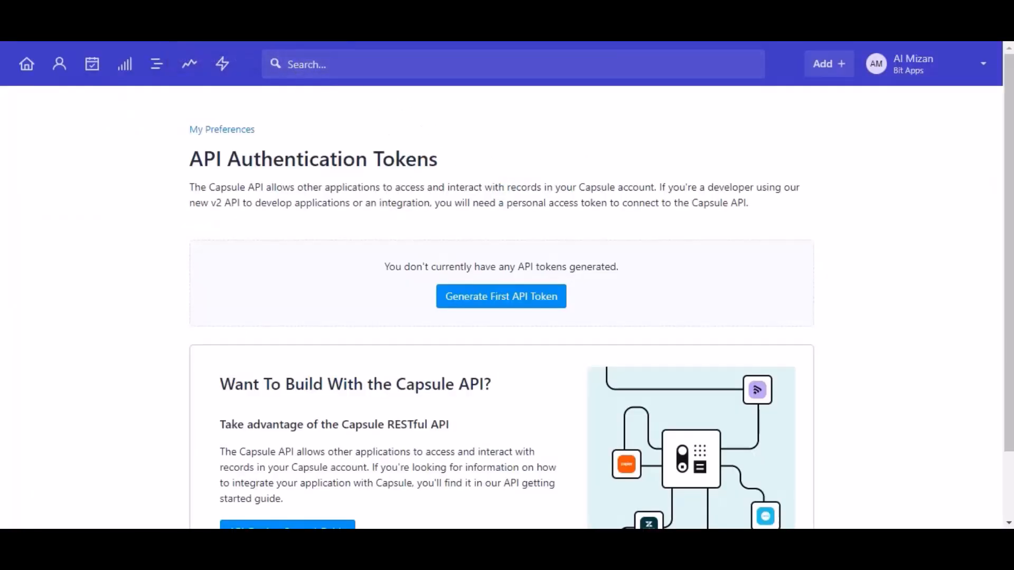
Generate a 'For Bit Integrations' API token with both scopes enabled and copy it
left_click(502, 296)
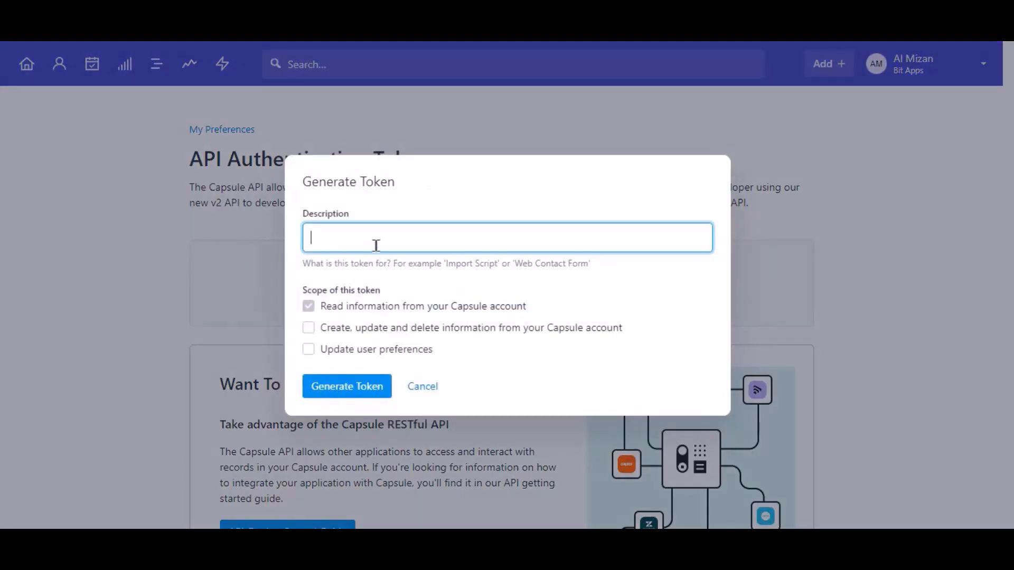
type("For Bit Integrations")
left_click(351, 329)
left_click(357, 352)
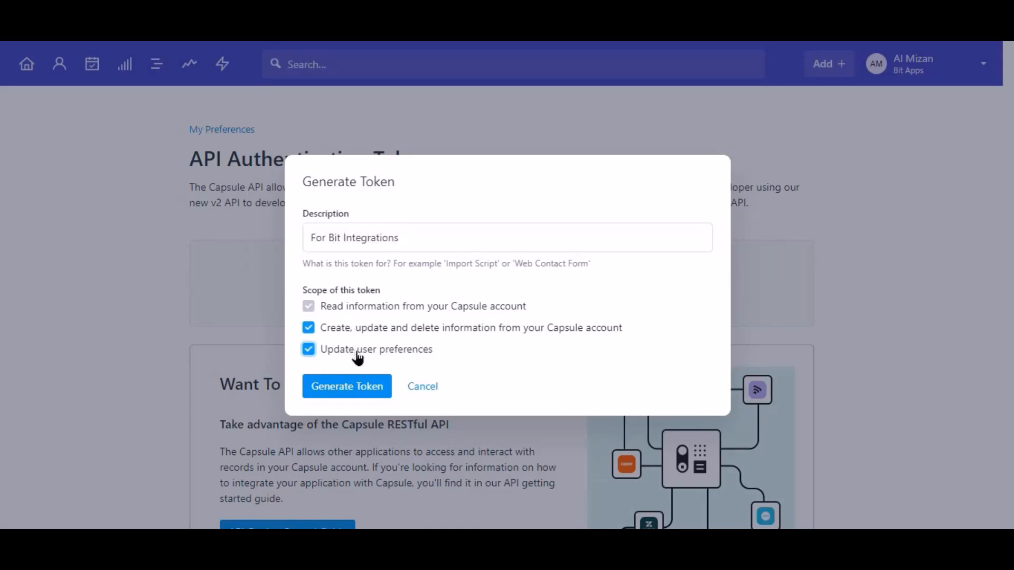
left_click(350, 388)
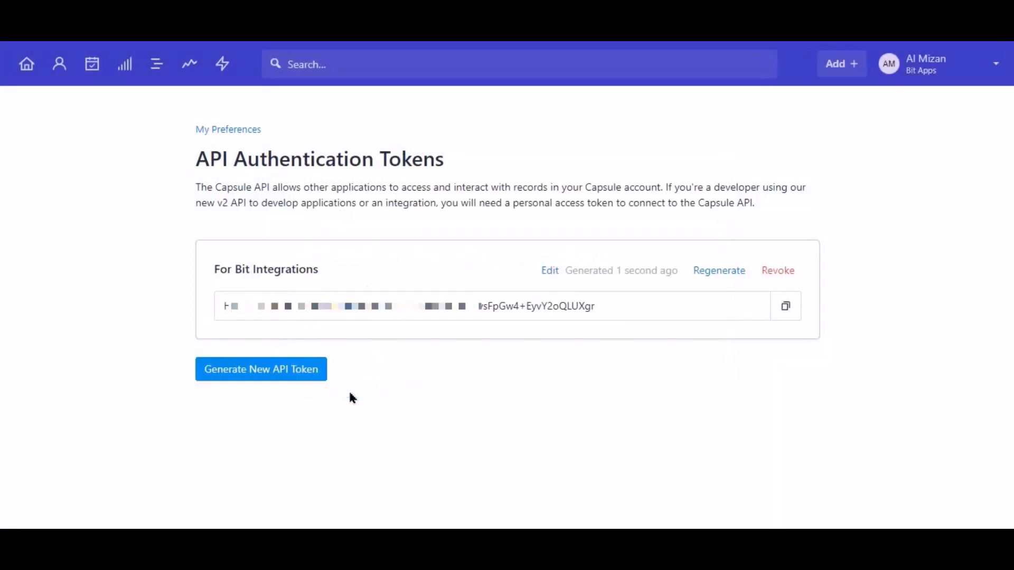
left_click(786, 313)
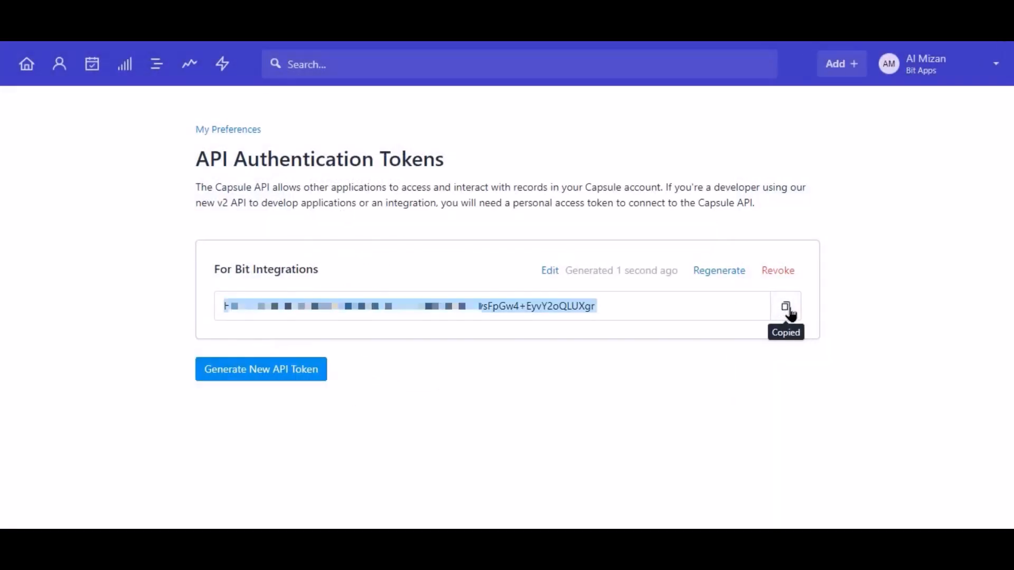
Paste the copied token as the CapsuleCRM API key, authorize, and continue to action selection
left_click(120, 16)
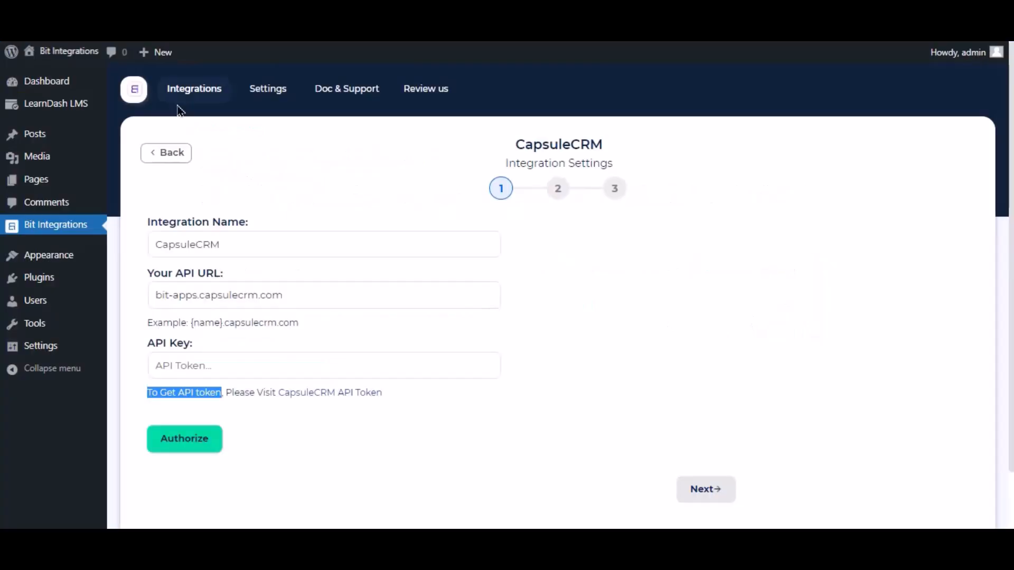
left_click(255, 370)
key("ctrl+v")
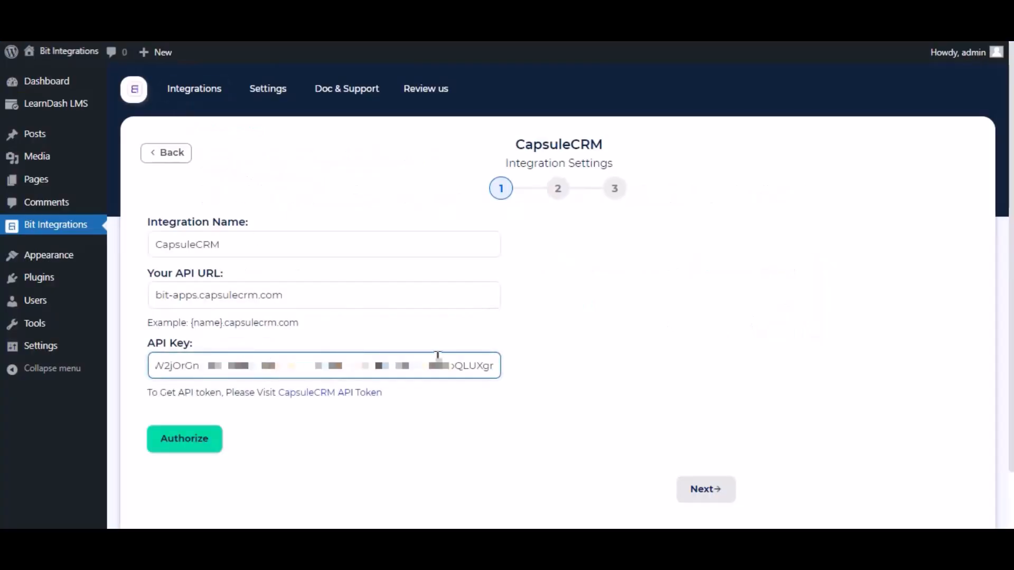
left_click(355, 421)
left_click(199, 438)
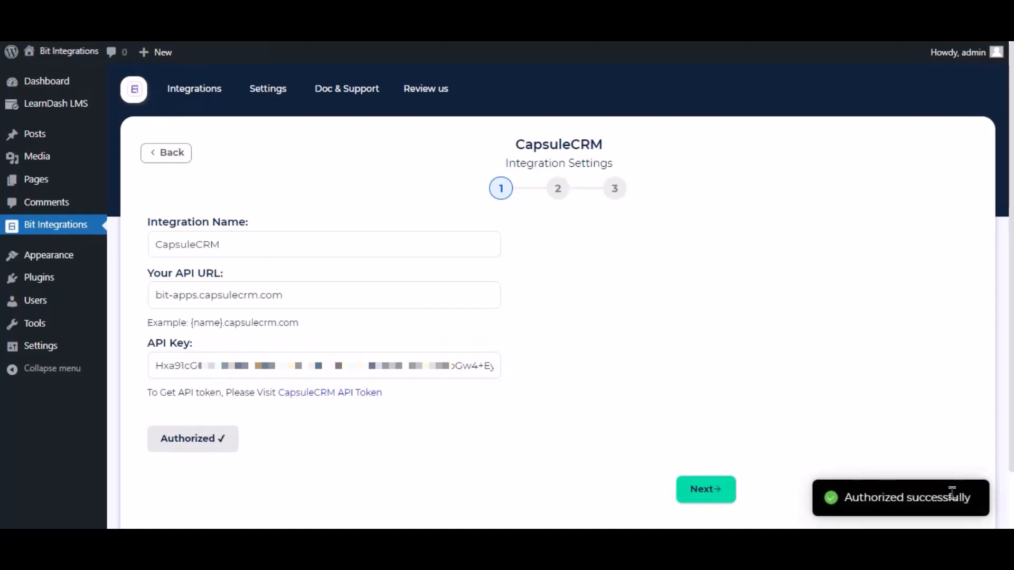
left_click(714, 501)
Select the Create Person action and map the form's Nickname to First Name
scroll(338, 243, "down", 1)
left_click(338, 180)
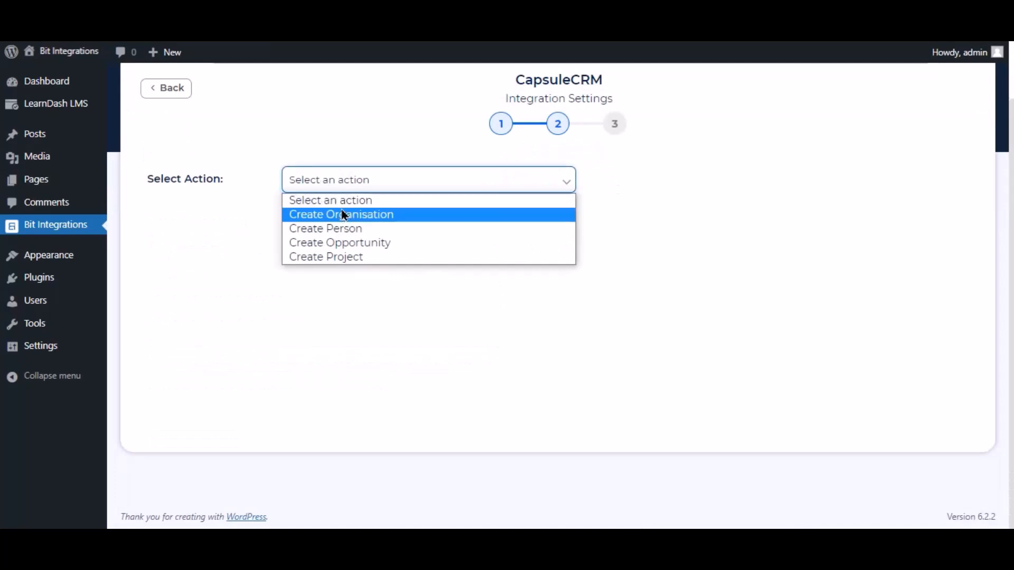
left_click(347, 229)
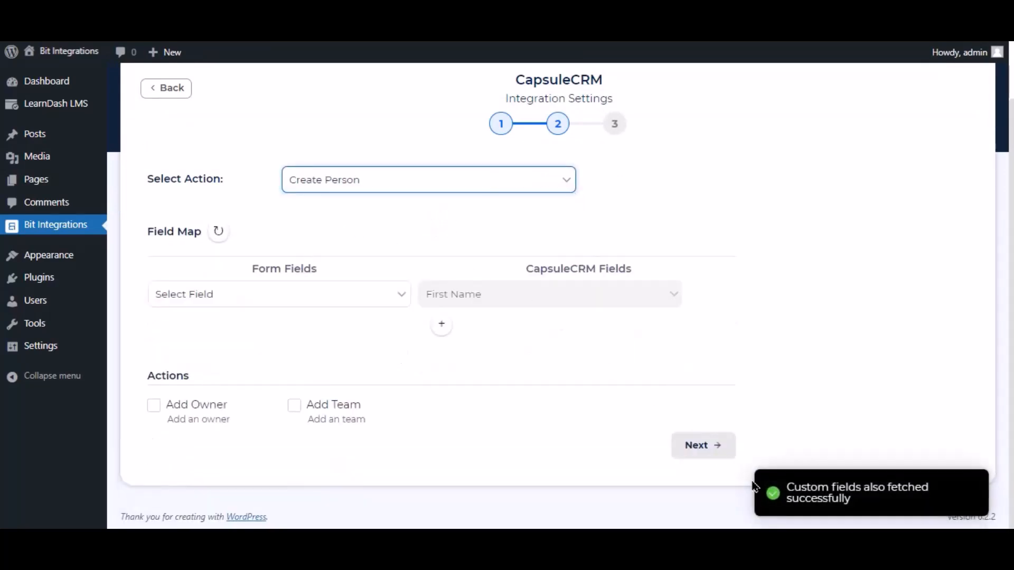
left_click(344, 307)
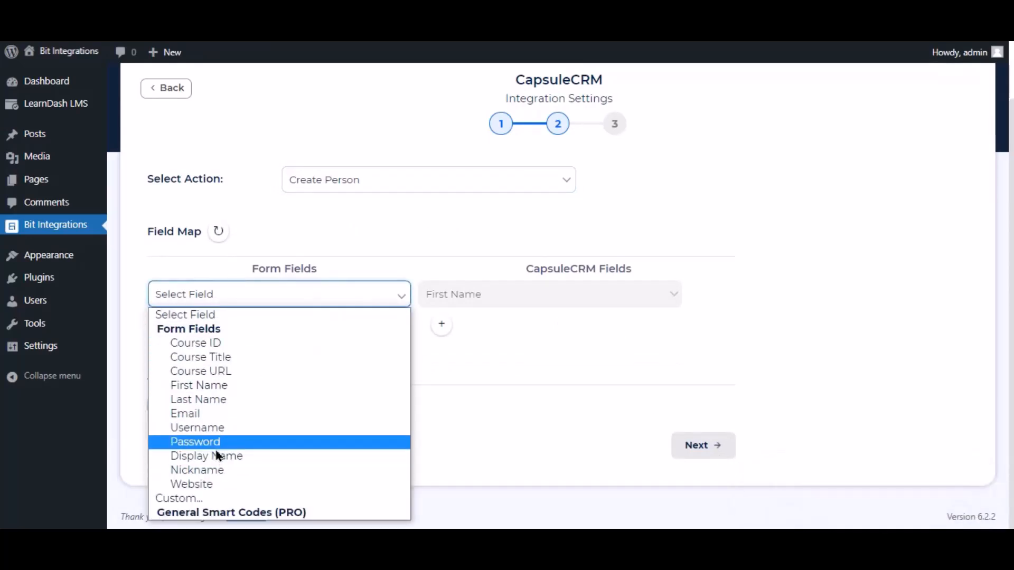
left_click(214, 469)
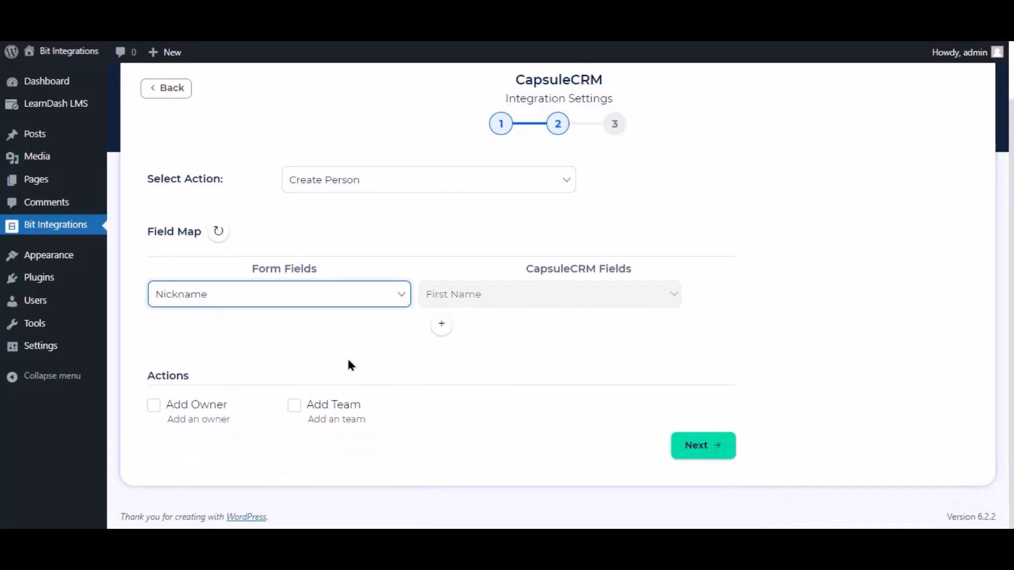
Add a mapping from the form's Email to CapsuleCRM Email, then finish and save the integration
left_click(441, 324)
left_click(482, 333)
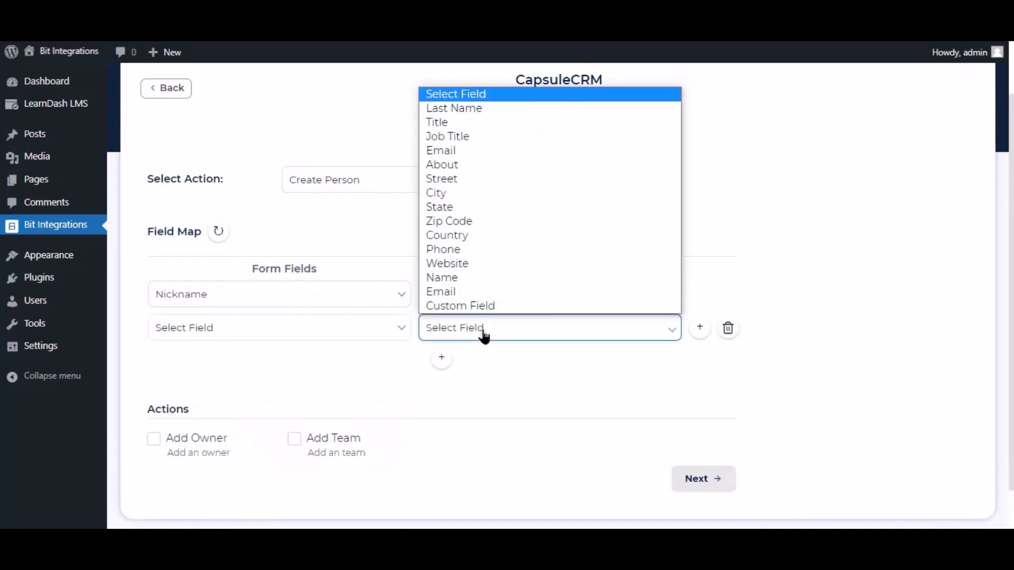
left_click(464, 152)
left_click(369, 329)
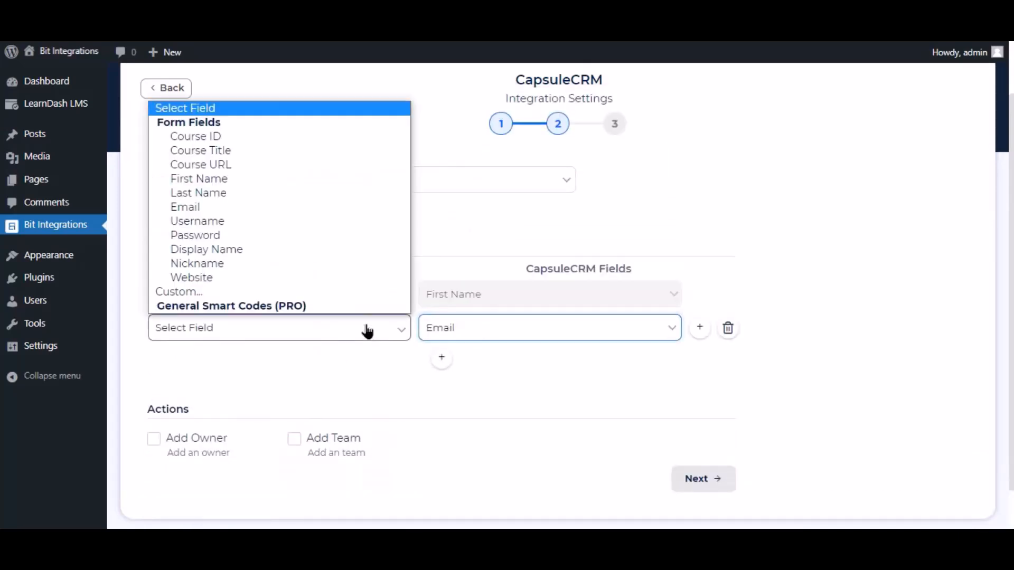
left_click(199, 208)
scroll(324, 342, "down", 1)
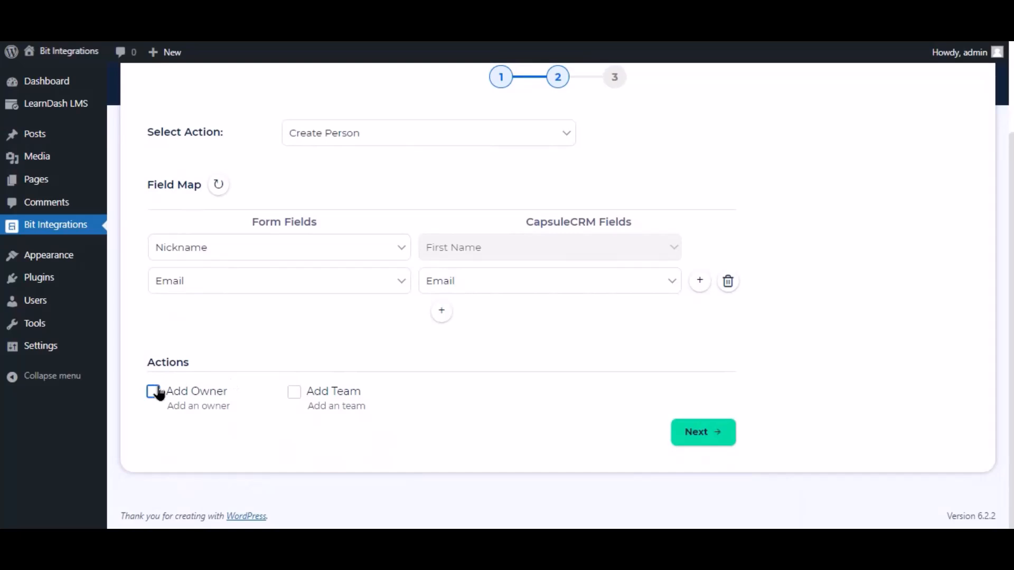
left_click(715, 431)
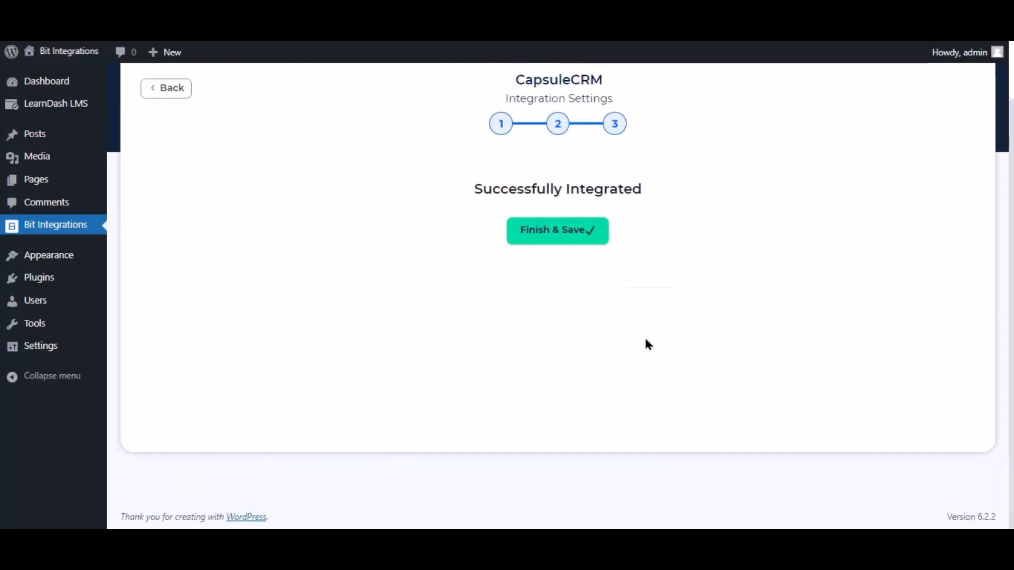
left_click(581, 234)
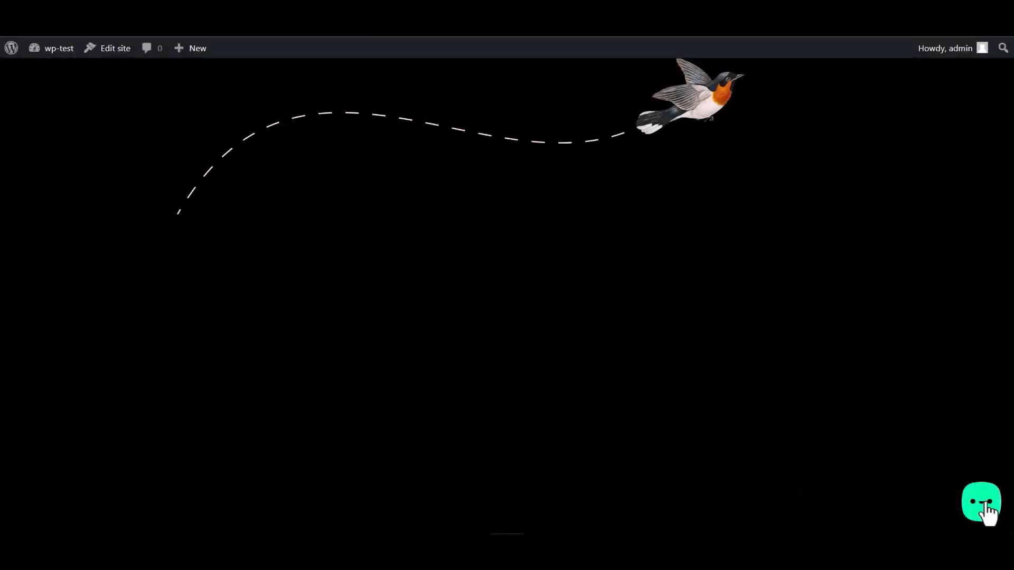
Open the Bit Assist widget's Bit Integrations form and enter 'Bit Integrations' as the name
left_click(985, 505)
left_click(921, 457)
left_click(842, 343)
type("Bit Inte")
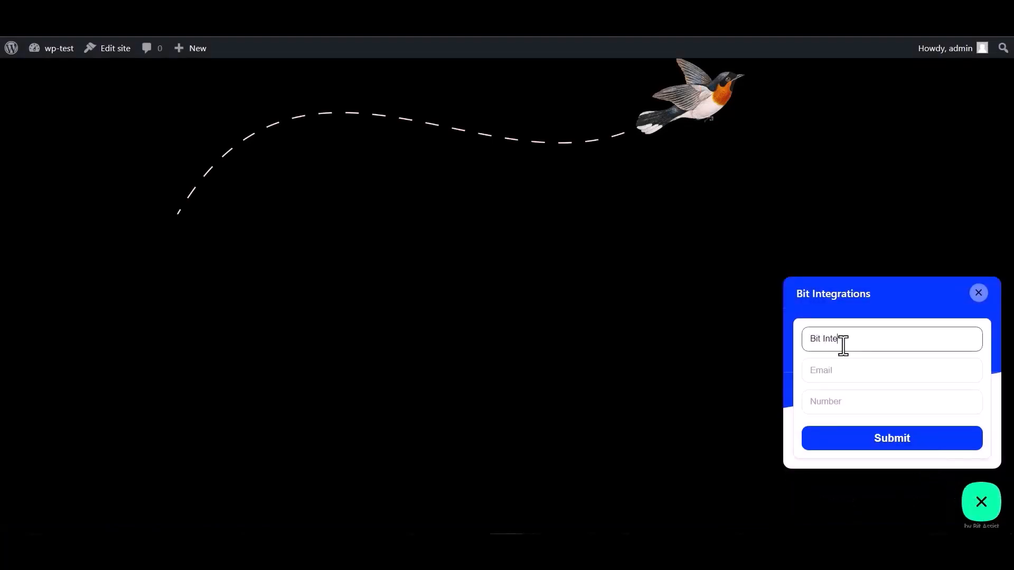
type("grations")
Enter an e-mail address and a number, submit the form, then view Capsule's People & Organisations list
left_click(850, 368)
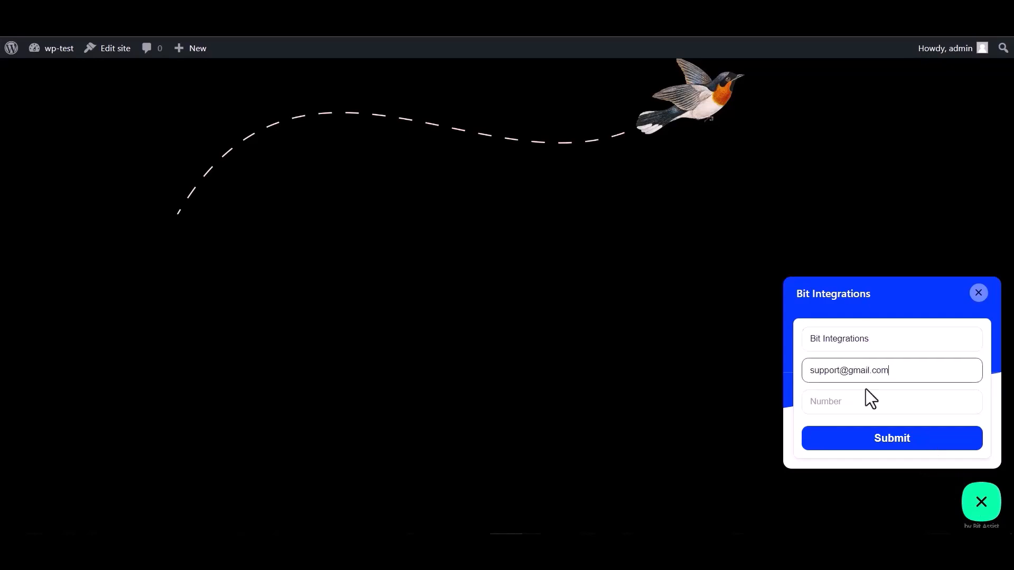
left_click(837, 396)
type("444555666")
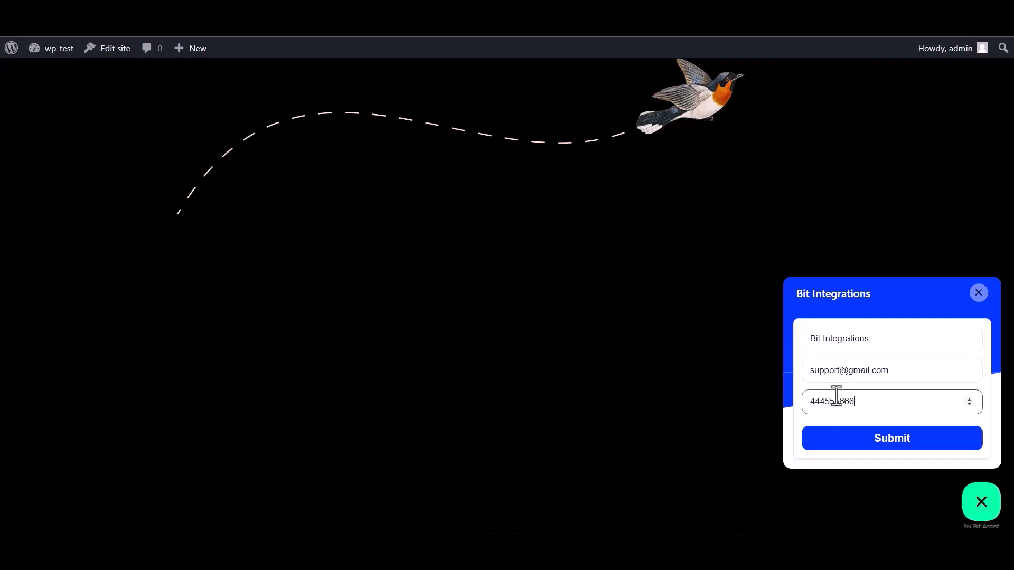
left_click(895, 447)
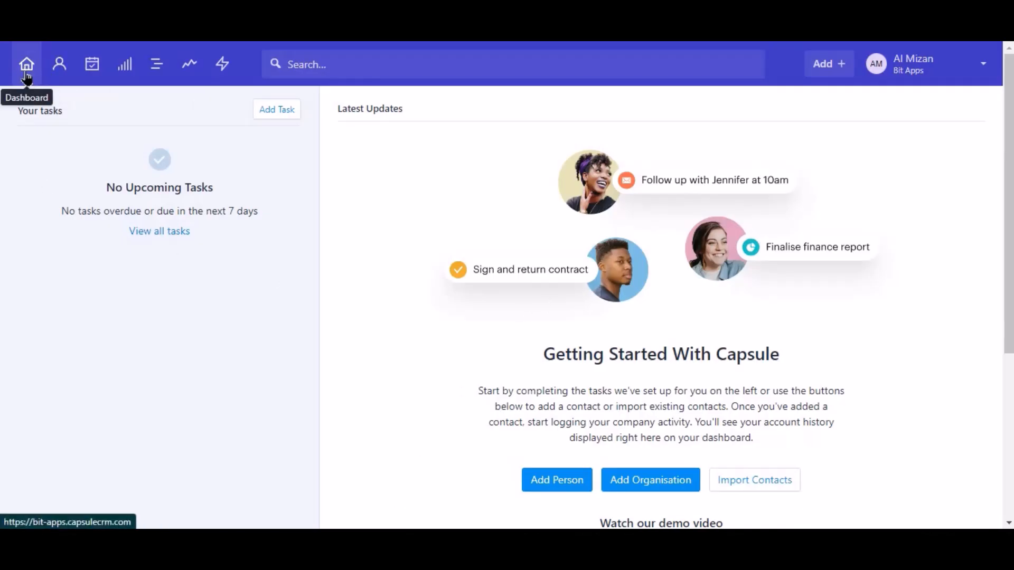
left_click(69, 72)
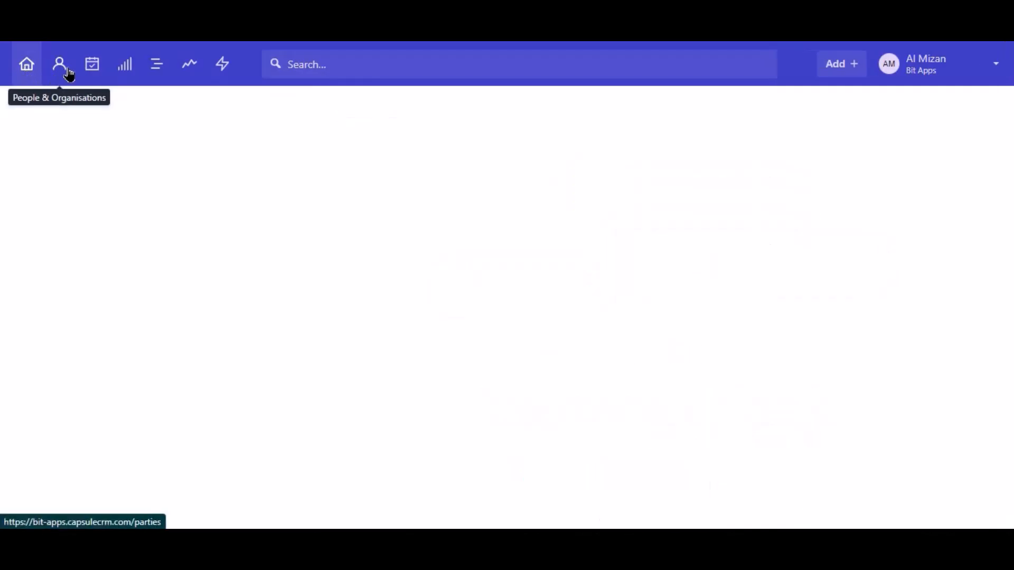